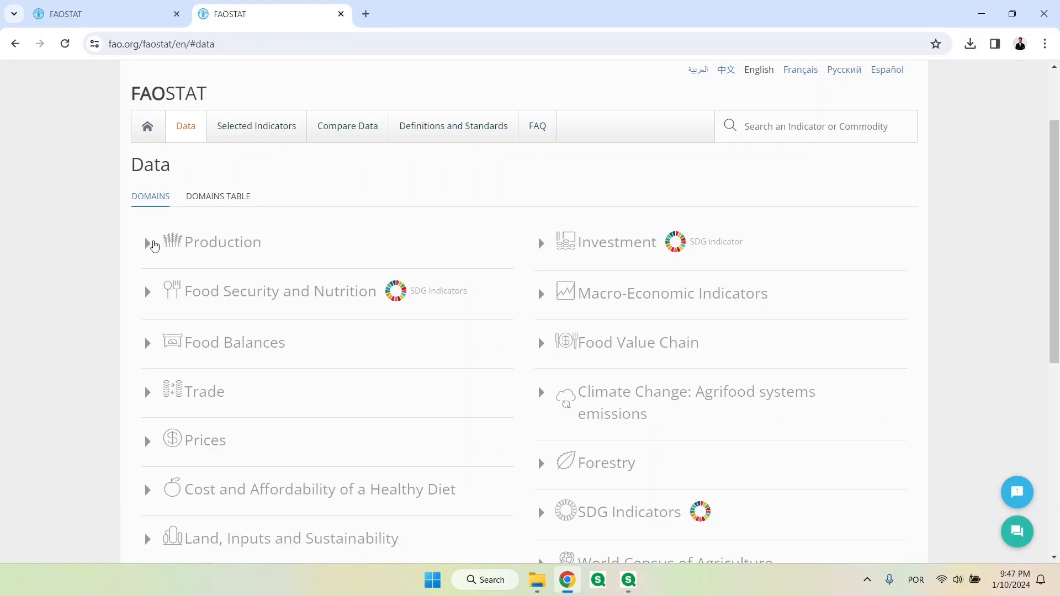
In the Crops and livestock products domain, select all countries and the Area harvested element
{"action": "left_click", "coordinate": [149, 246]}
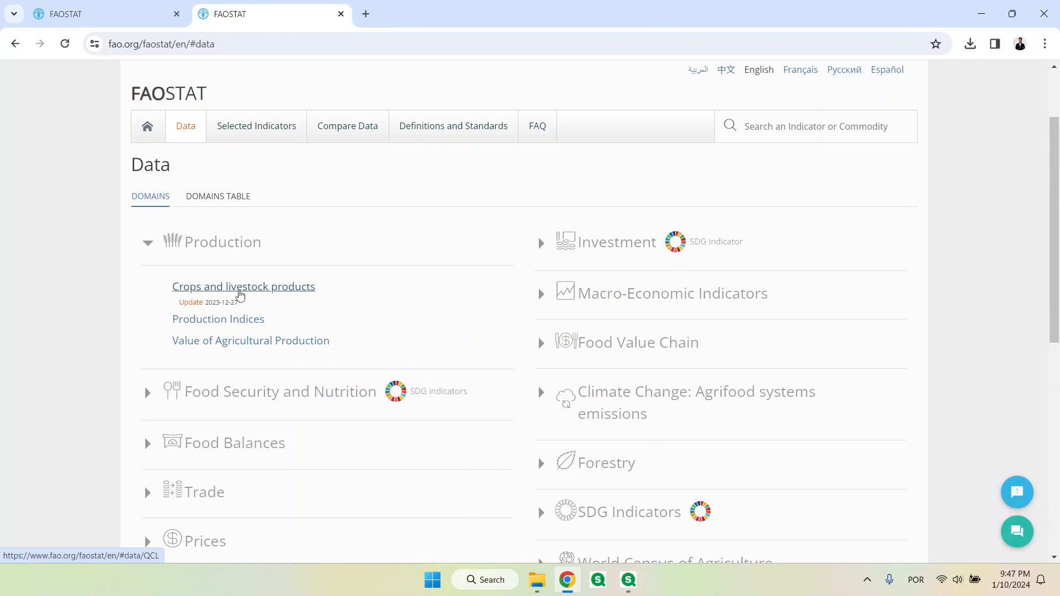
{"action": "left_click", "coordinate": [104, 13]}
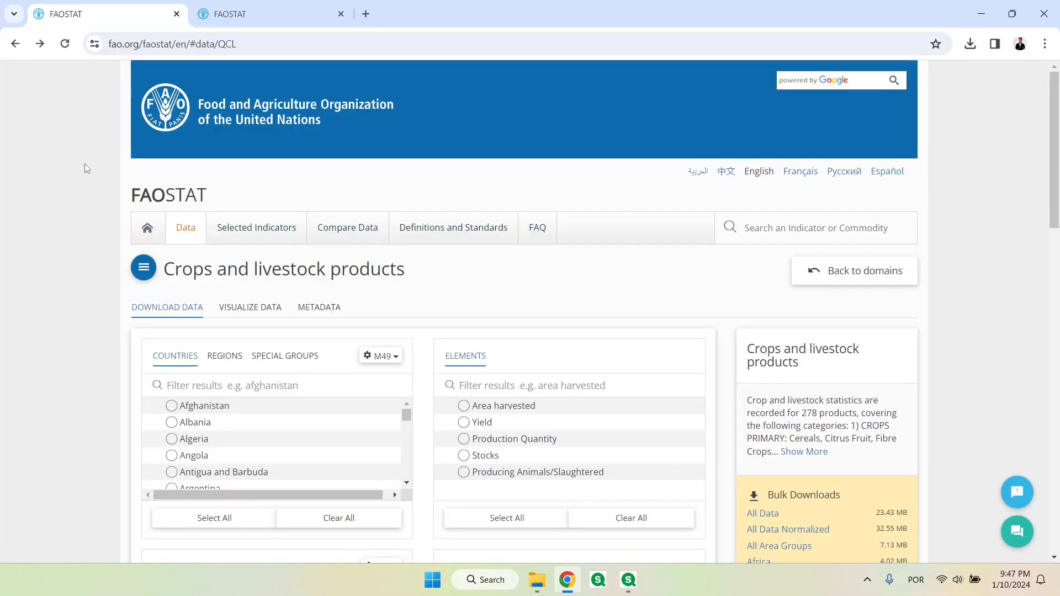
{"action": "scroll", "coordinate": [64, 285], "scroll_direction": "down", "scroll_amount": 2}
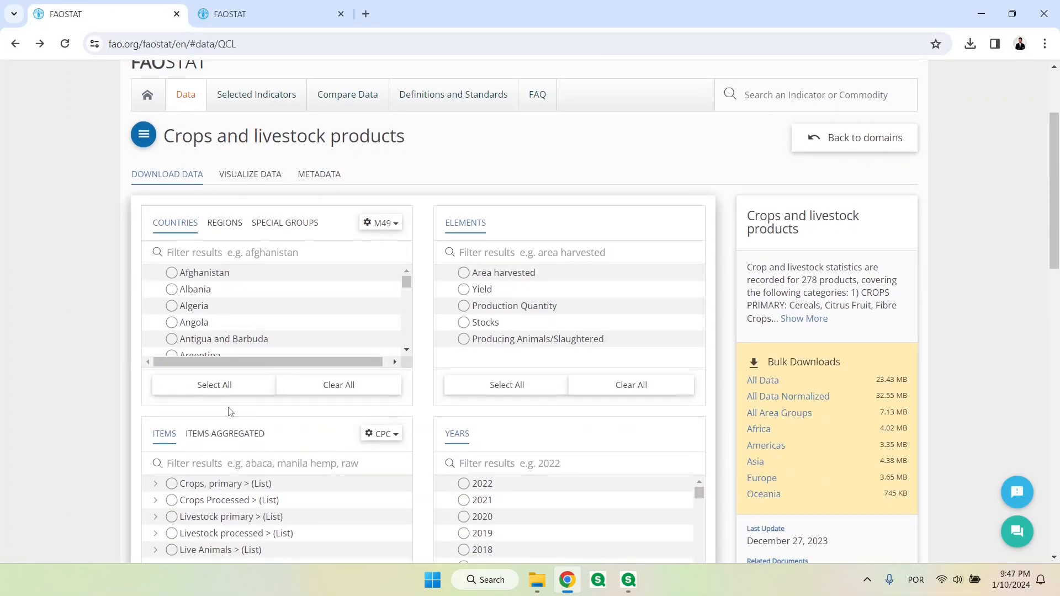
{"action": "left_click", "coordinate": [226, 388]}
{"action": "left_click", "coordinate": [497, 273]}
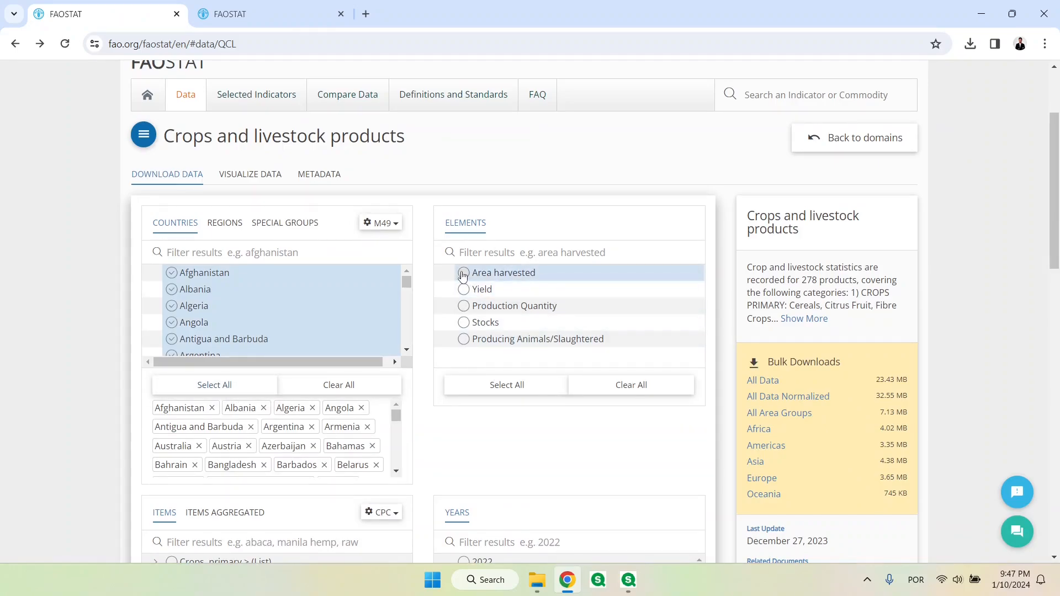
Filter the items by "maiz" and select Maize (corn)
{"action": "scroll", "coordinate": [424, 309], "scroll_direction": "down", "scroll_amount": 1}
{"action": "scroll", "coordinate": [424, 310], "scroll_direction": "down", "scroll_amount": 3}
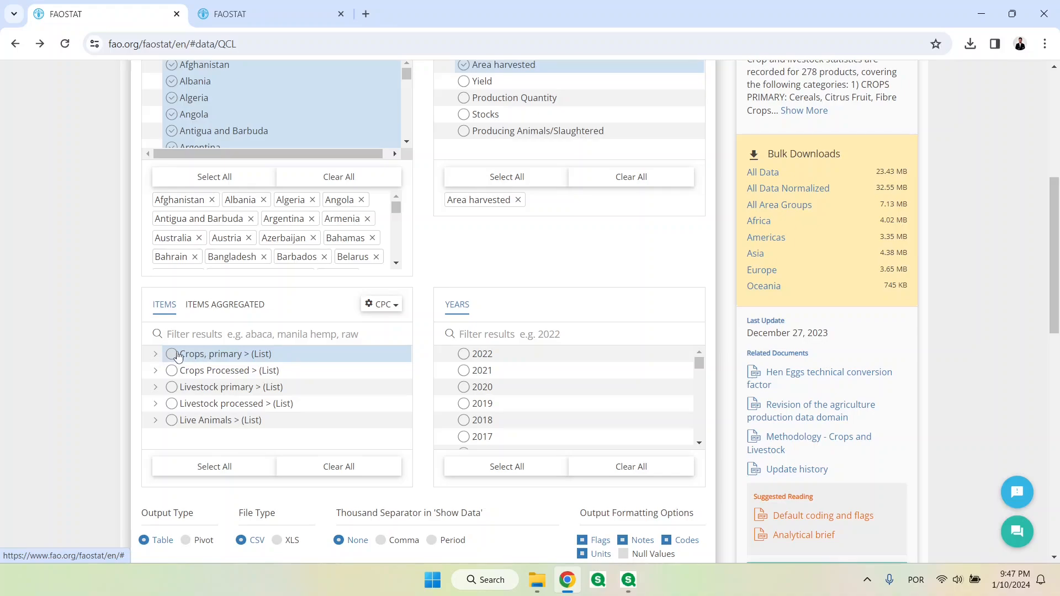
{"action": "left_click", "coordinate": [229, 338]}
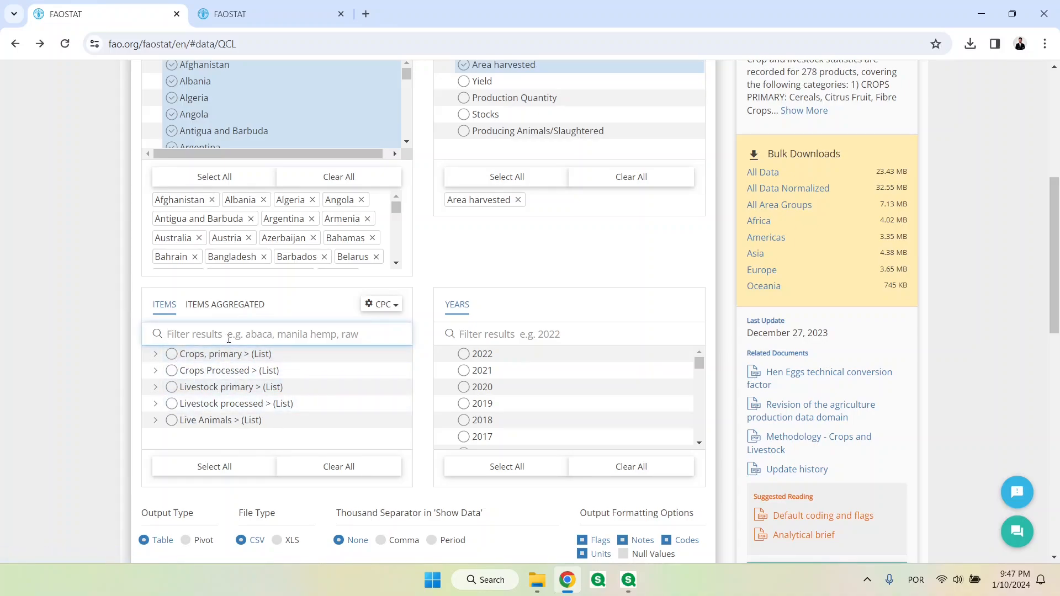
{"action": "type", "text": "maiz"}
{"action": "left_click", "coordinate": [188, 387]}
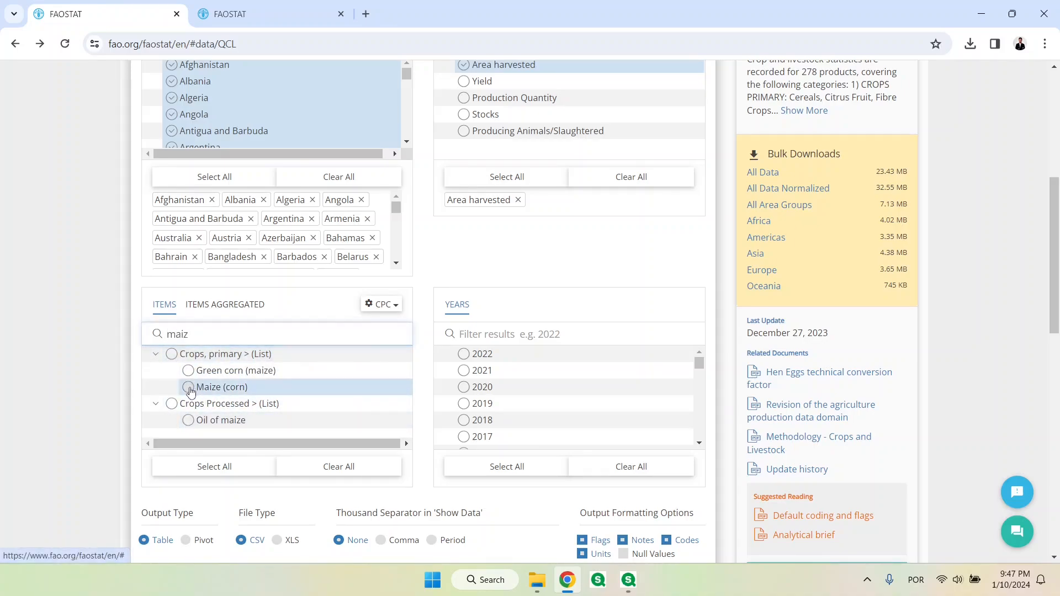
Select all years and download the data
{"action": "left_click", "coordinate": [502, 468]}
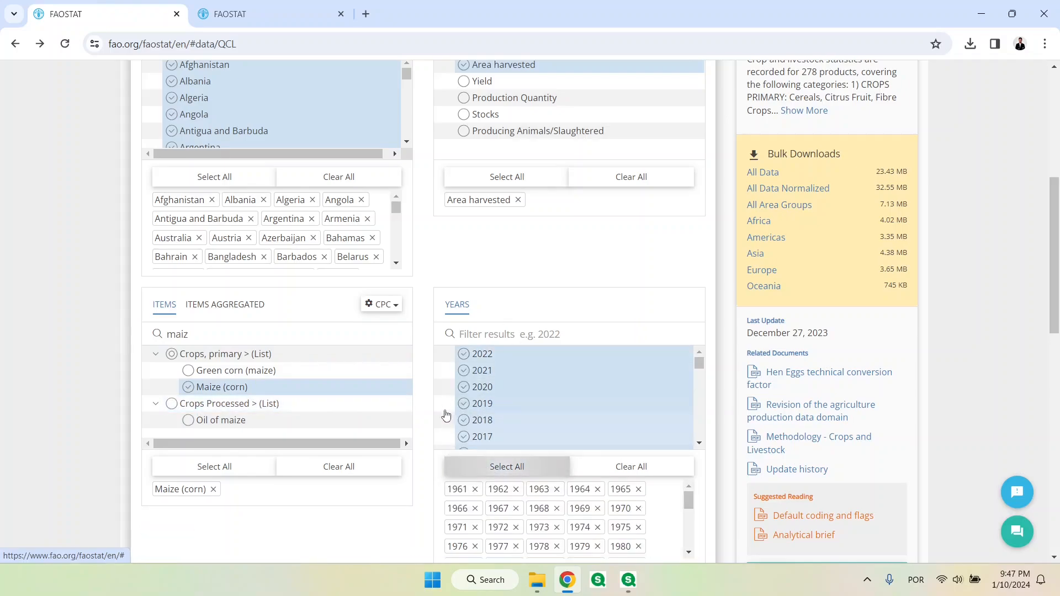
{"action": "scroll", "coordinate": [428, 400], "scroll_direction": "down", "scroll_amount": 3}
{"action": "scroll", "coordinate": [426, 398], "scroll_direction": "down", "scroll_amount": 2}
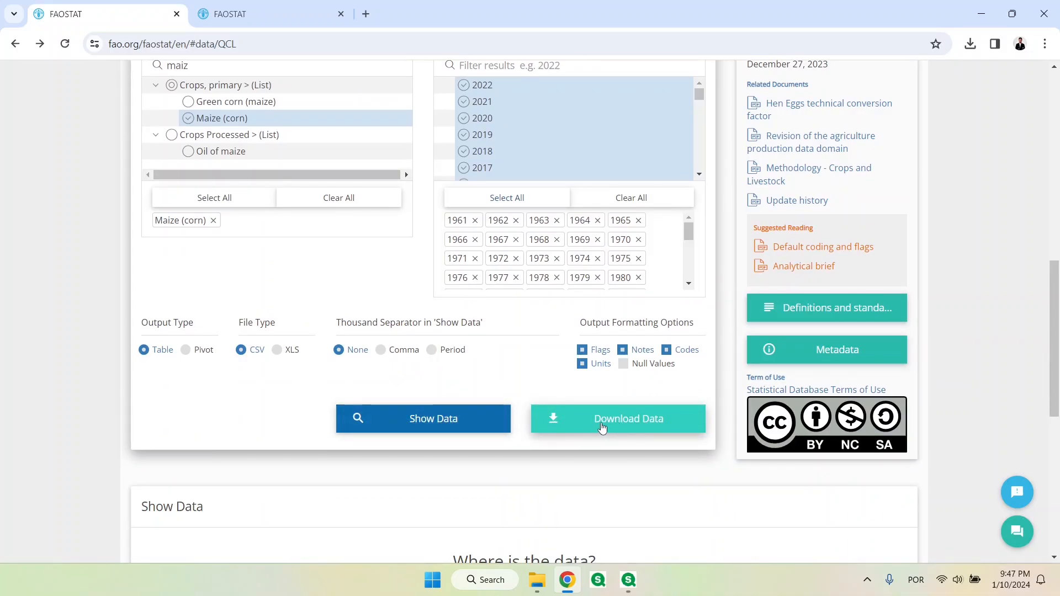
{"action": "left_click", "coordinate": [602, 429]}
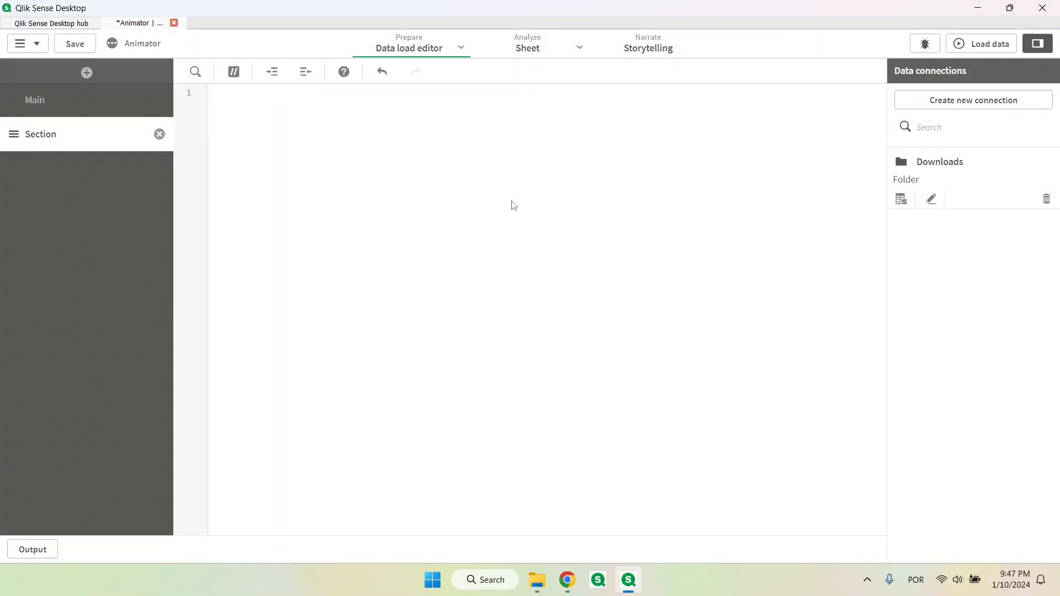
In Qlik Sense, select data from FAOSTAT_data_en_1-10-2024.csv in the Downloads connection and use embedded field names
{"action": "left_click", "coordinate": [902, 202]}
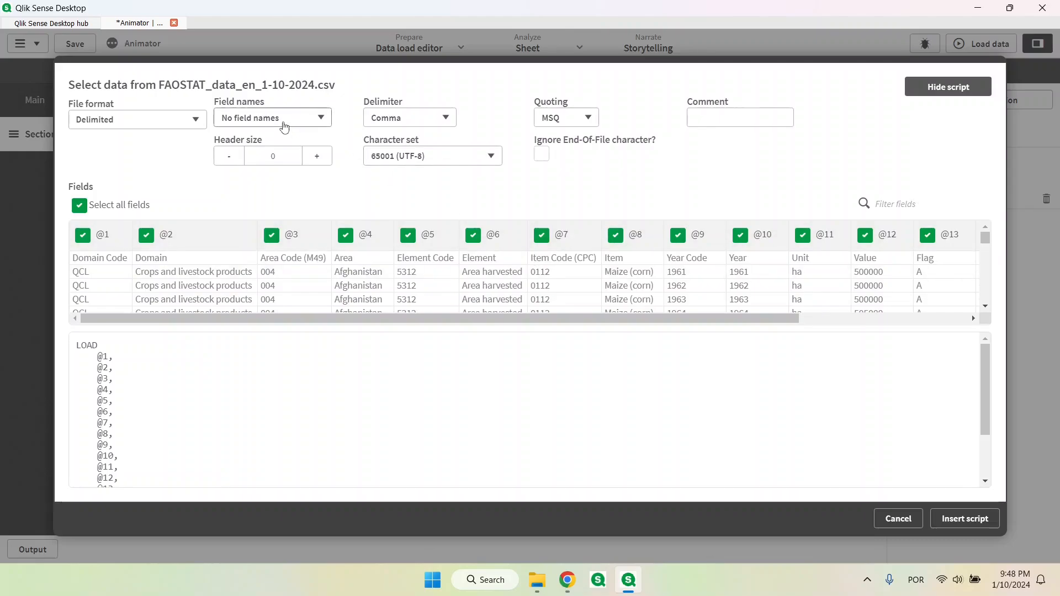
{"action": "left_click", "coordinate": [283, 123]}
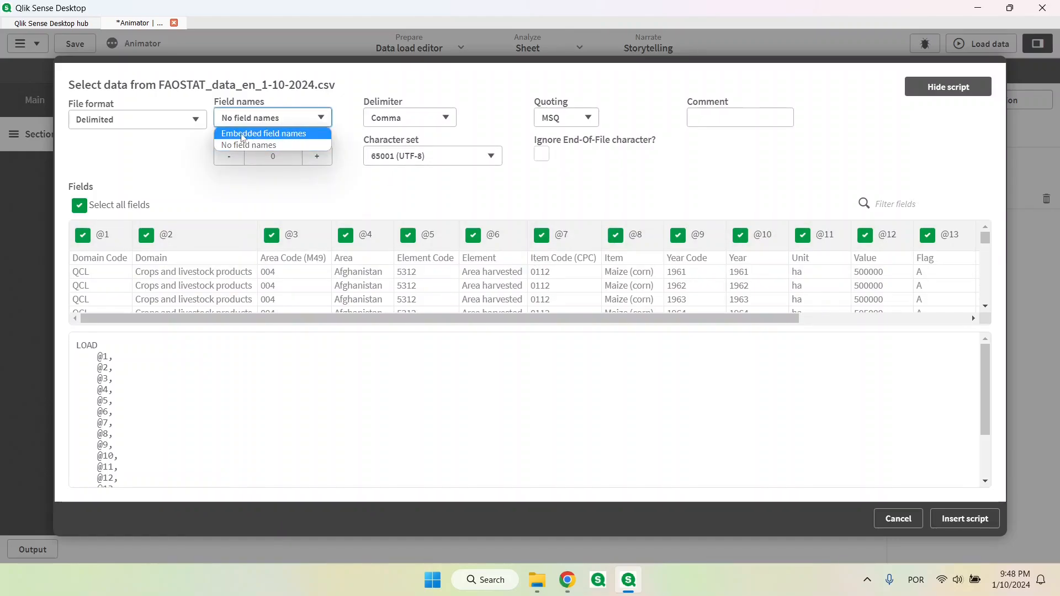
{"action": "left_click", "coordinate": [255, 135]}
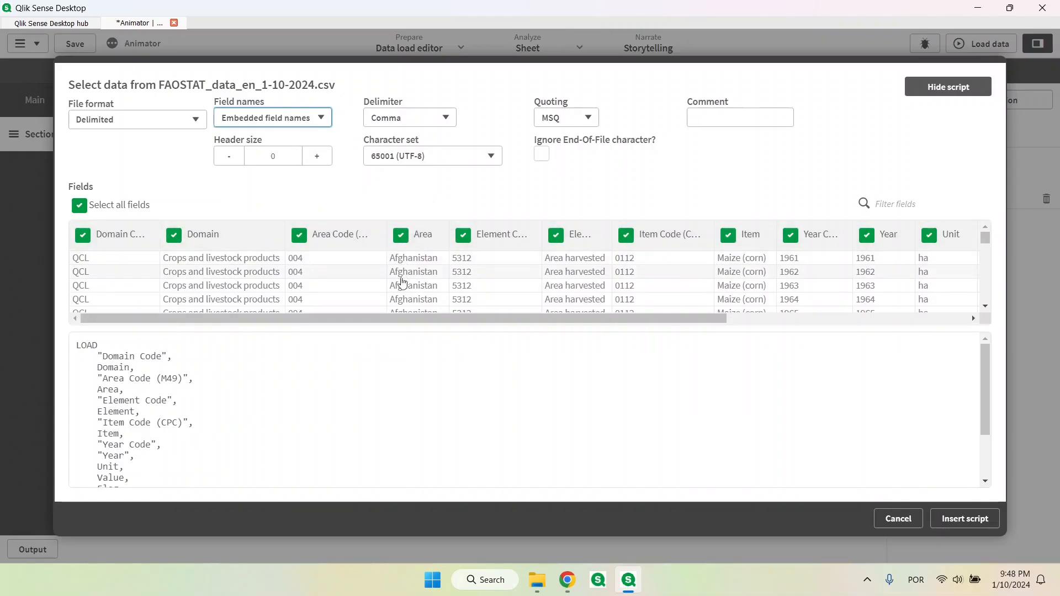
Check the Area and Value fields in the preview, insert the load script with all fields and load the data
{"action": "left_click", "coordinate": [423, 236]}
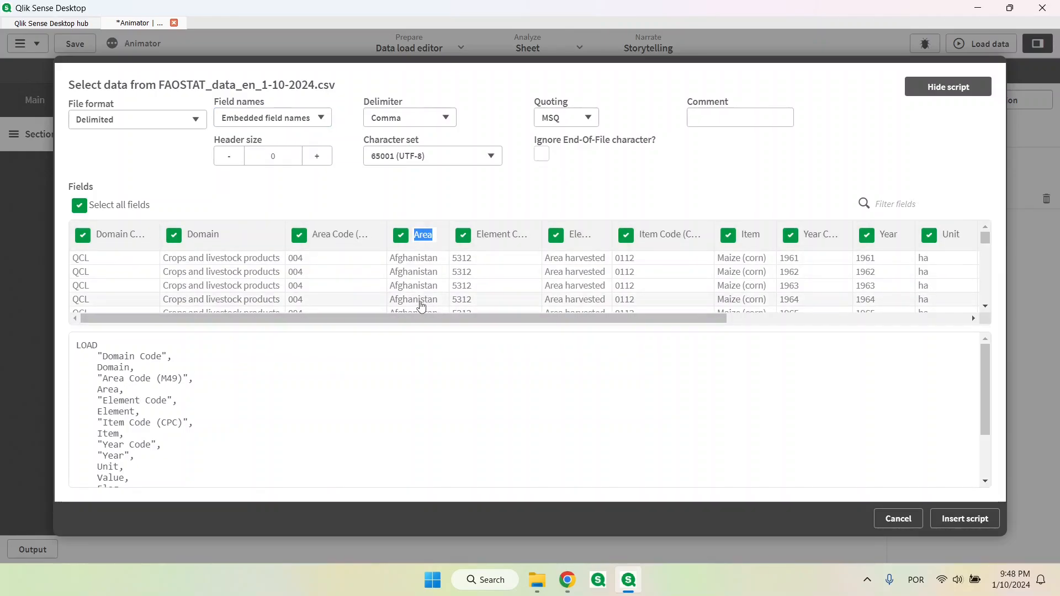
{"action": "left_click_drag", "start_coordinate": [431, 319], "coordinate": [613, 319]}
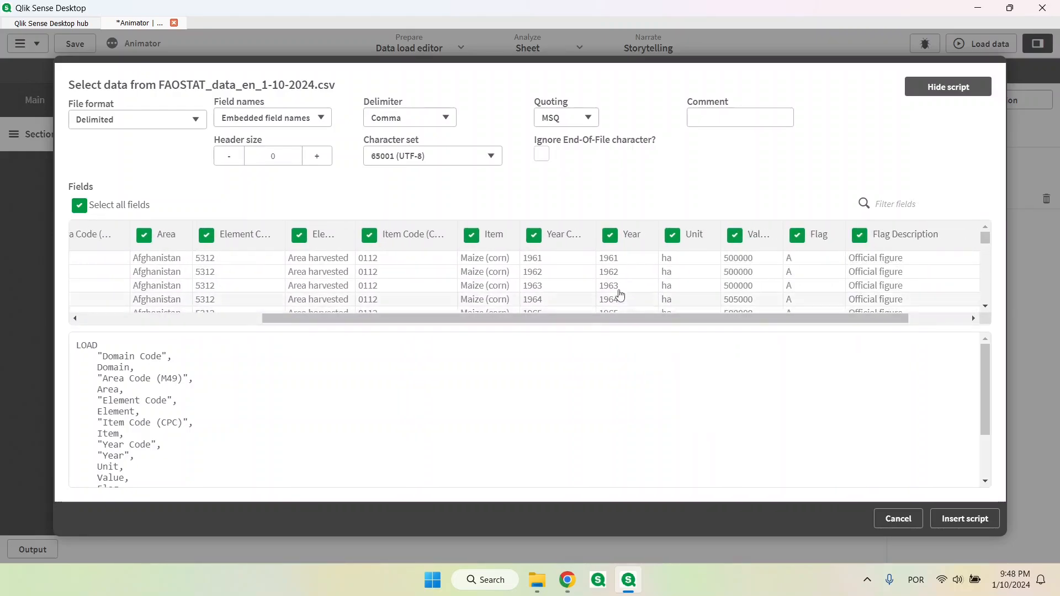
{"action": "left_click", "coordinate": [758, 234]}
{"action": "left_click", "coordinate": [737, 320]}
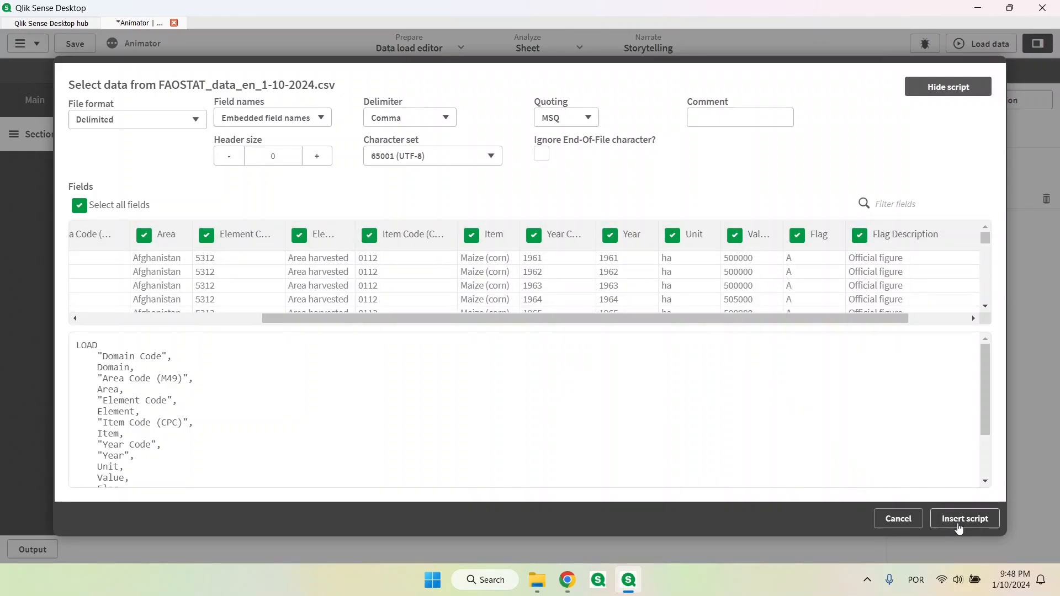
{"action": "left_click", "coordinate": [959, 527]}
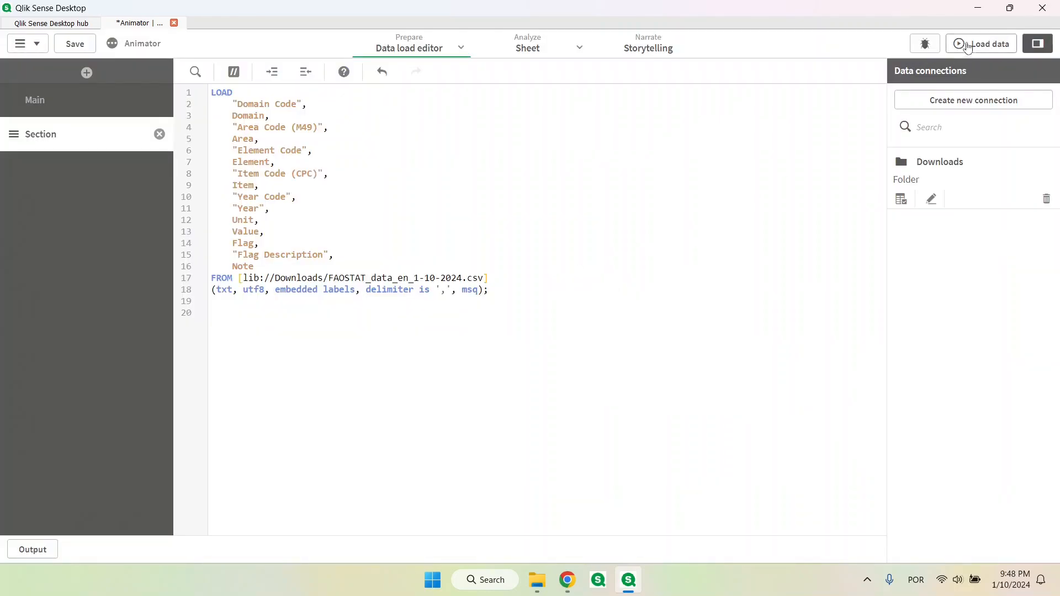
{"action": "left_click", "coordinate": [971, 44]}
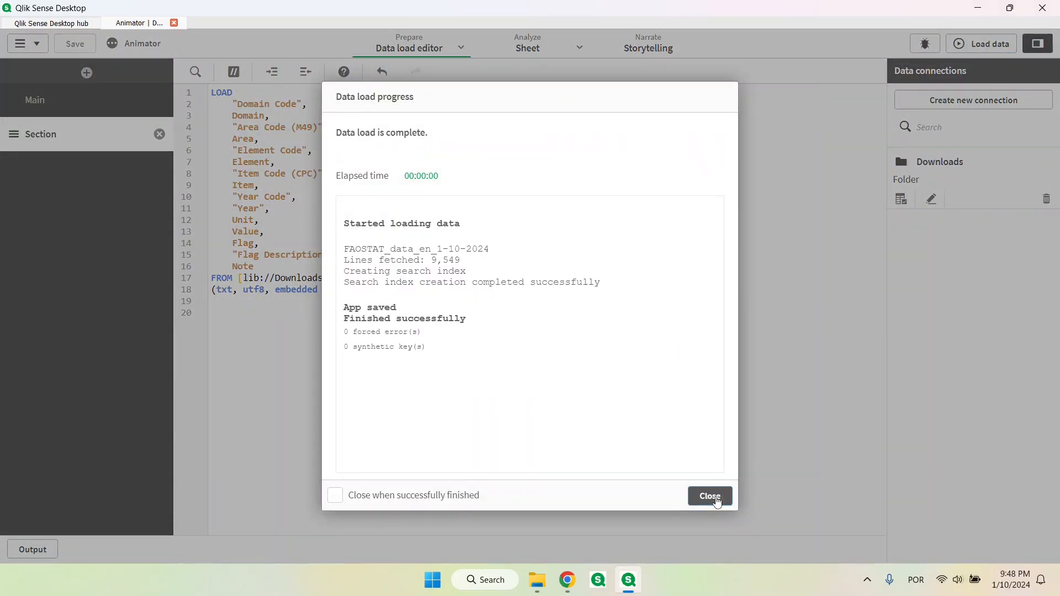
{"action": "left_click", "coordinate": [711, 496]}
Place a line chart in the upper part of the app's sheet and widen it
{"action": "left_click", "coordinate": [527, 44]}
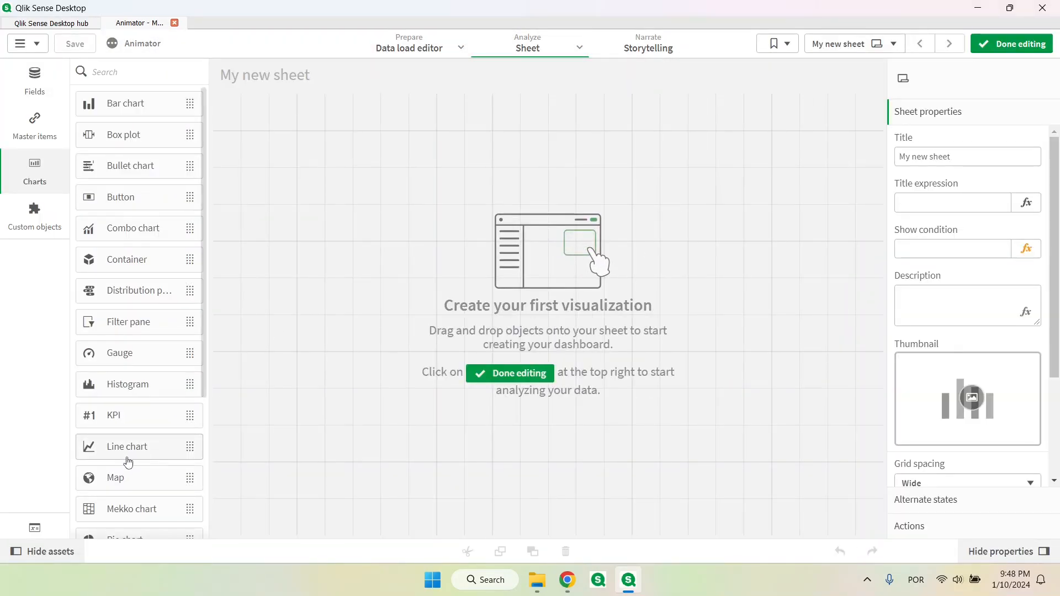
{"action": "left_click_drag", "start_coordinate": [123, 453], "coordinate": [388, 244]}
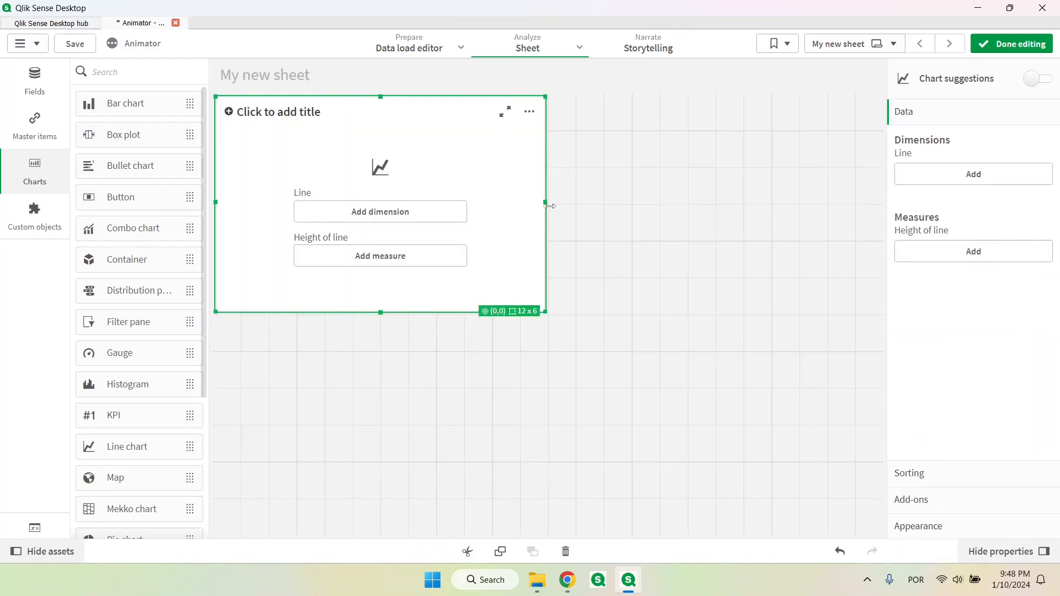
{"action": "left_click_drag", "start_coordinate": [547, 203], "coordinate": [639, 217]}
Give the line chart the dimension Year and the measure Sum(Value)
{"action": "left_click", "coordinate": [473, 218]}
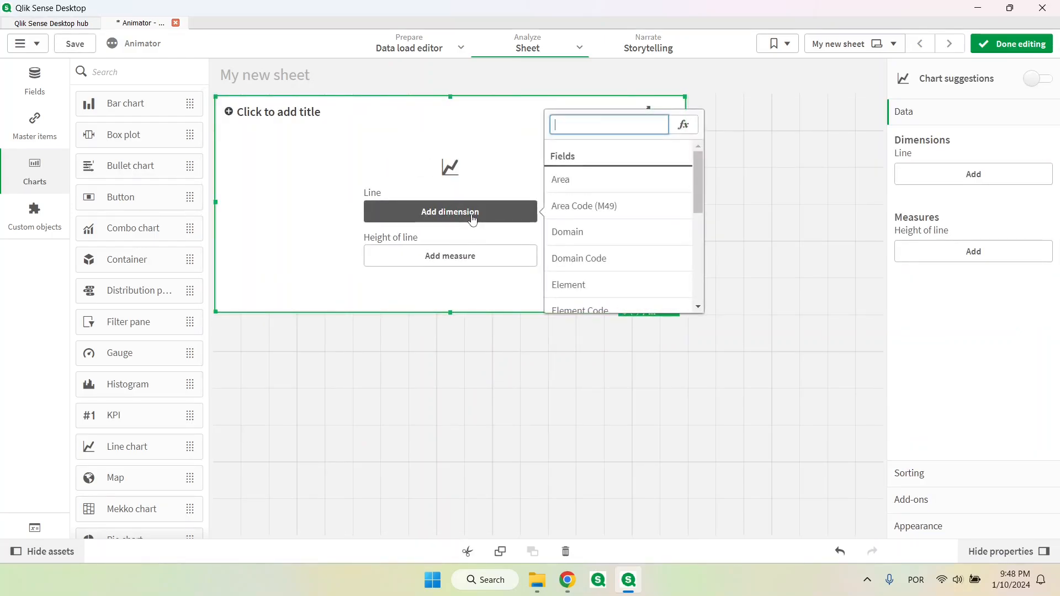
{"action": "type", "text": "y"}
{"action": "left_click", "coordinate": [565, 178]}
{"action": "left_click", "coordinate": [478, 259]}
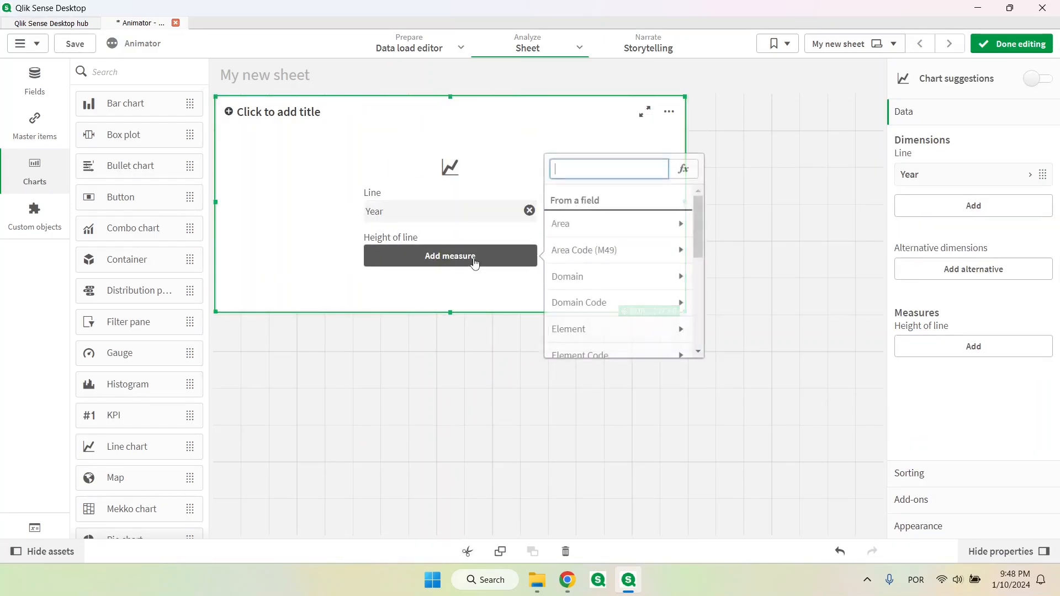
{"action": "type", "text": "va"}
{"action": "left_click", "coordinate": [603, 224]}
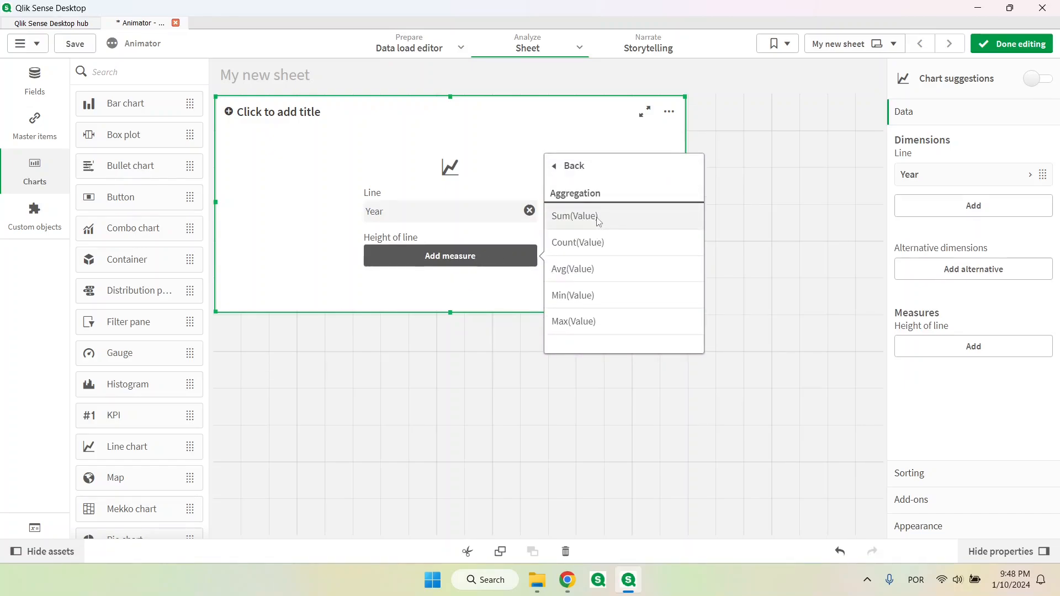
{"action": "left_click", "coordinate": [599, 217]}
Add Area as the line chart's second dimension and enlarge the chart to 24 x 9 grid cells
{"action": "left_click_drag", "start_coordinate": [685, 203], "coordinate": [853, 203]}
{"action": "left_click", "coordinate": [978, 204]}
{"action": "type", "text": "area"}
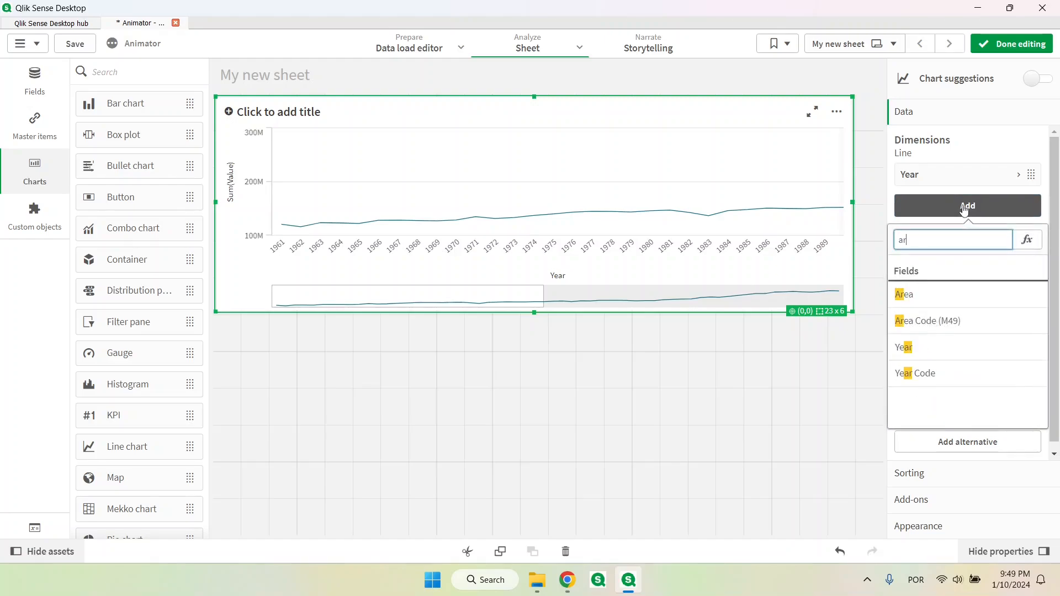
{"action": "left_click", "coordinate": [951, 299]}
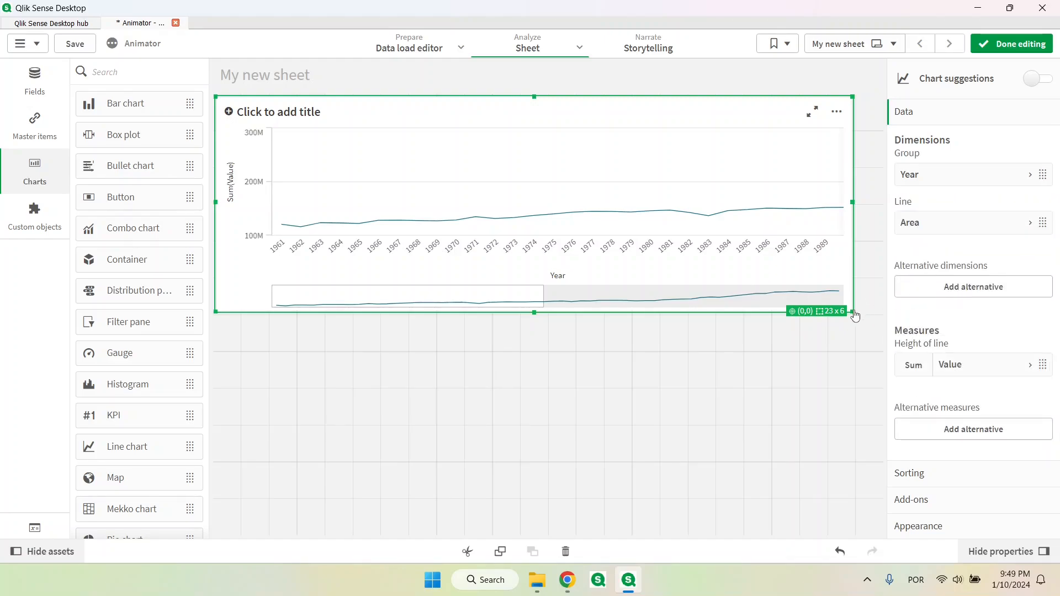
{"action": "left_click_drag", "start_coordinate": [853, 311], "coordinate": [882, 360]}
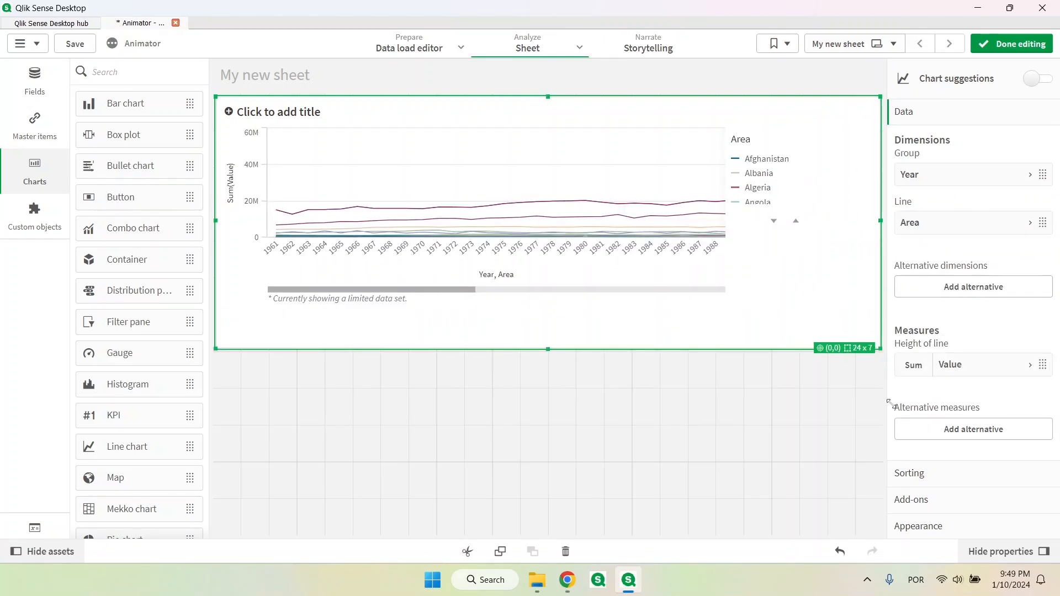
{"action": "left_click_drag", "start_coordinate": [889, 403], "coordinate": [893, 419]}
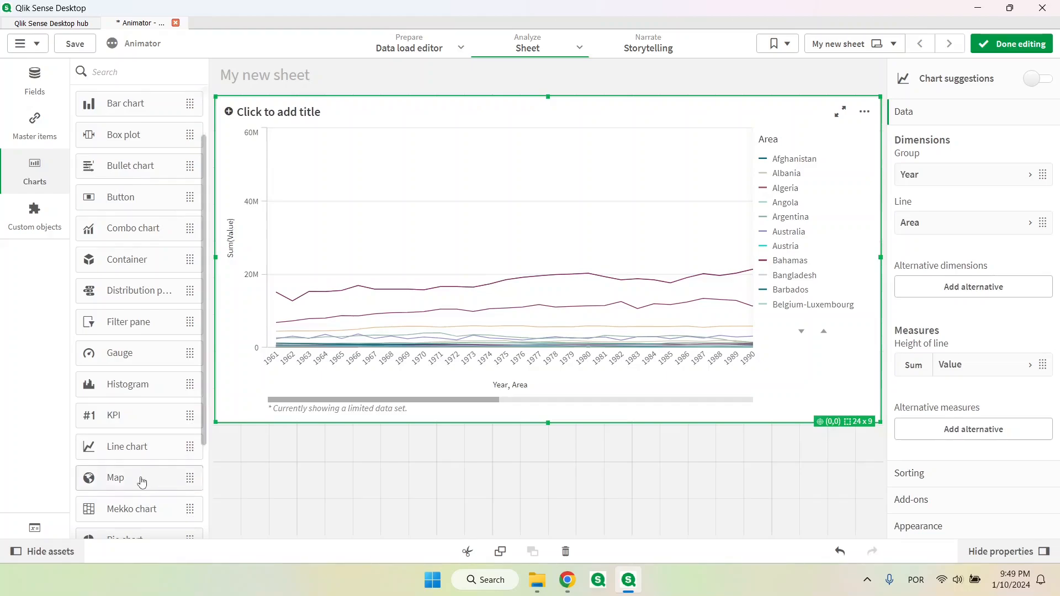
Add a table below the line chart with the measure expression concat(distinct Area, ''',''')
{"action": "scroll", "coordinate": [166, 481], "scroll_direction": "down", "scroll_amount": 4}
{"action": "left_click_drag", "start_coordinate": [117, 429], "coordinate": [307, 495]}
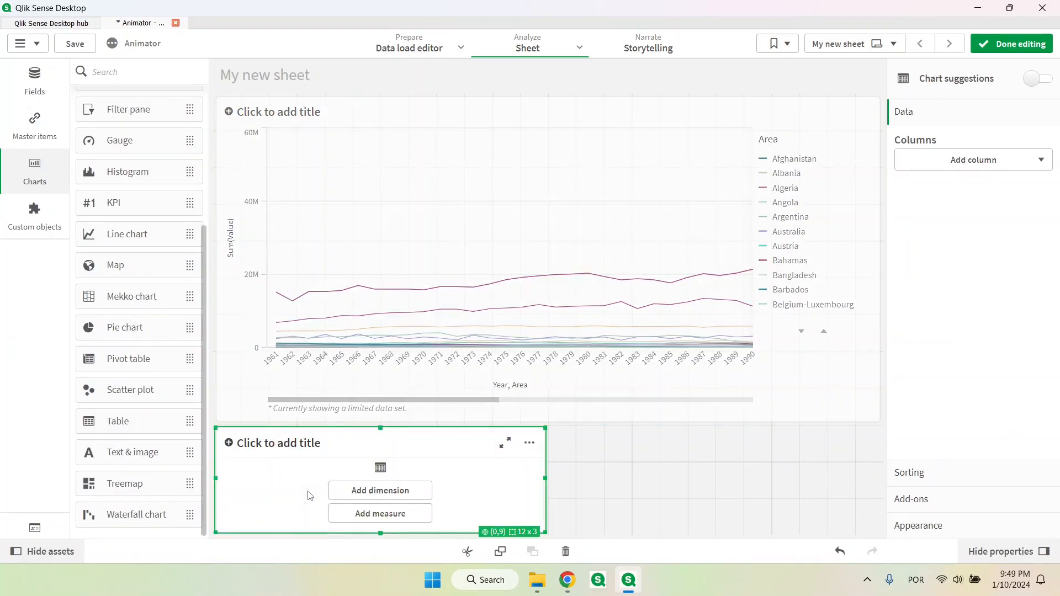
{"action": "left_click", "coordinate": [408, 522]}
{"action": "left_click", "coordinate": [579, 368]}
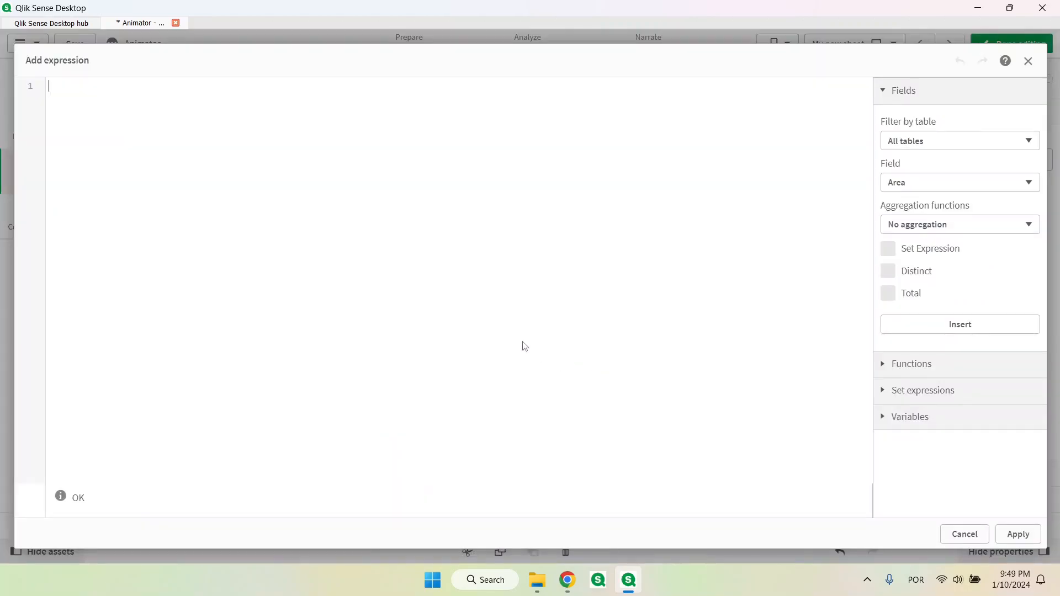
{"action": "type", "text": "concat(distinct "}
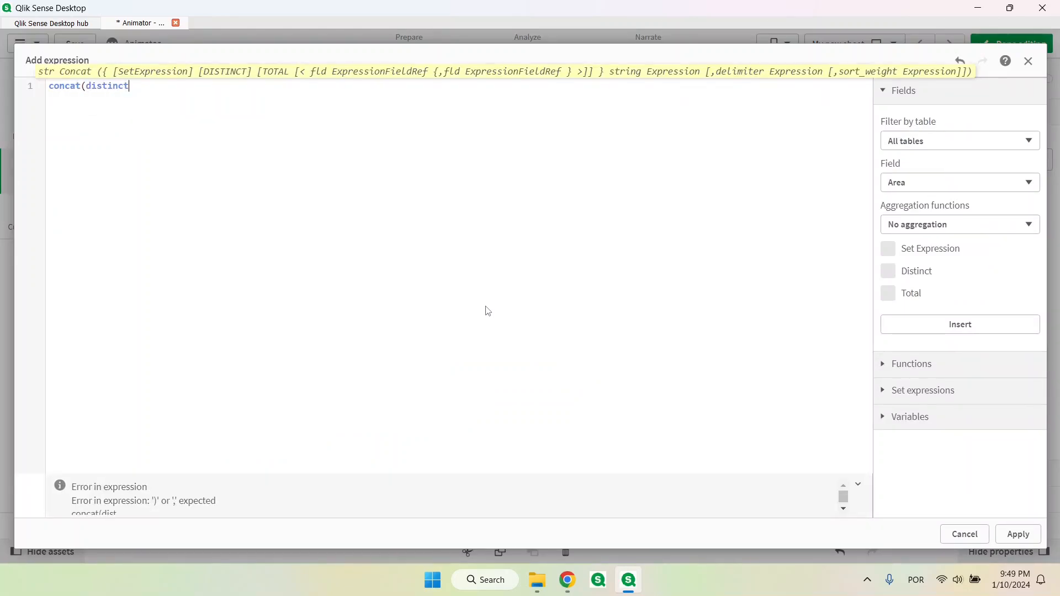
{"action": "type", "text": "Area"}
{"action": "key", "text": "Left"}
{"action": "key", "text": "Left"}
{"action": "key", "text": "Left"}
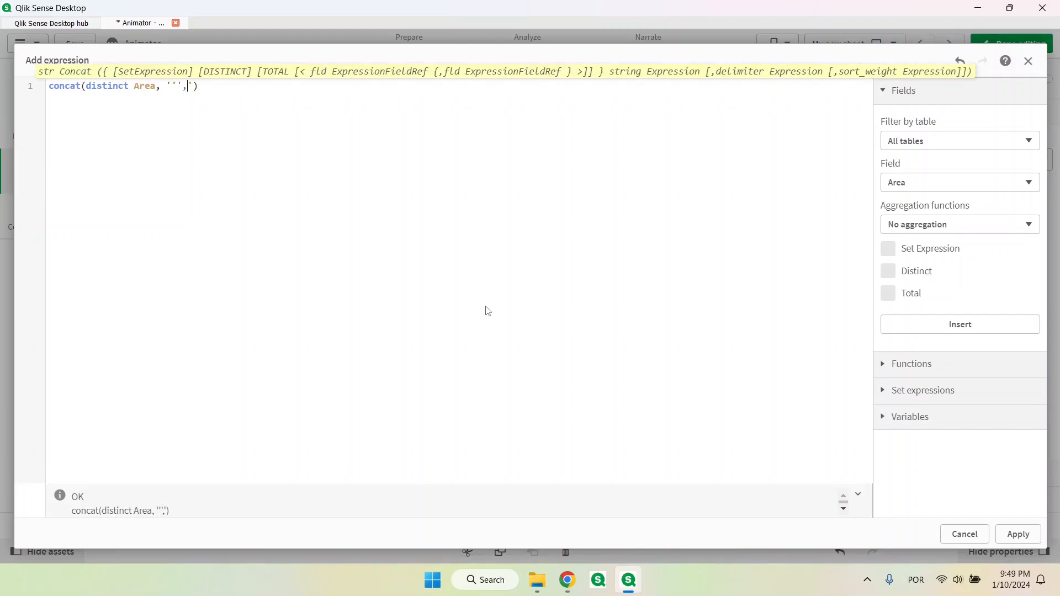
{"action": "left_click", "coordinate": [1019, 534]}
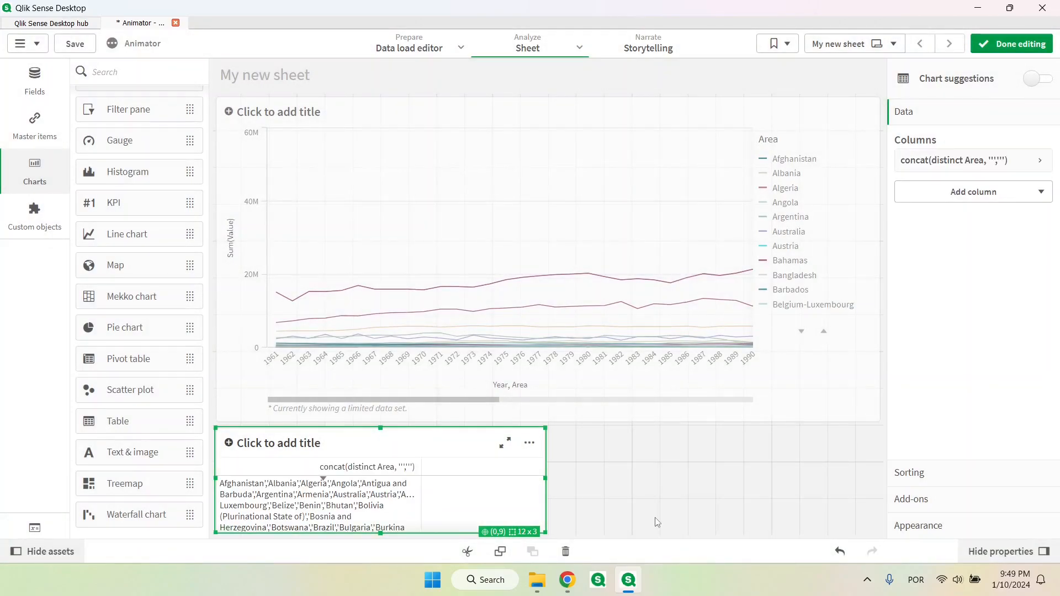
Finish editing the sheet and filter it to the year 2022 from the line chart
{"action": "left_click", "coordinate": [1011, 43]}
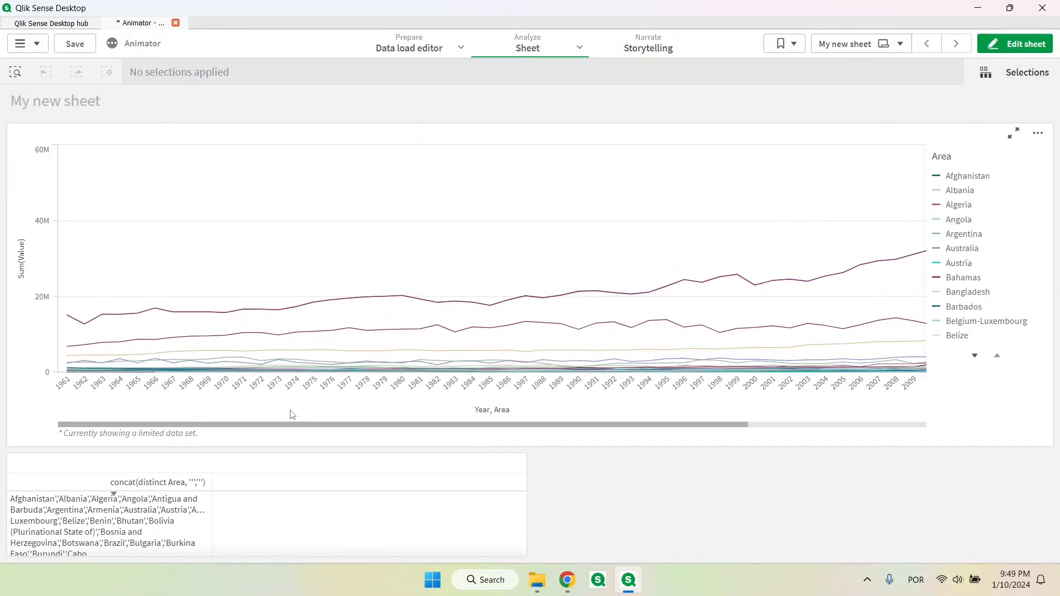
{"action": "left_click_drag", "start_coordinate": [400, 428], "coordinate": [791, 433]}
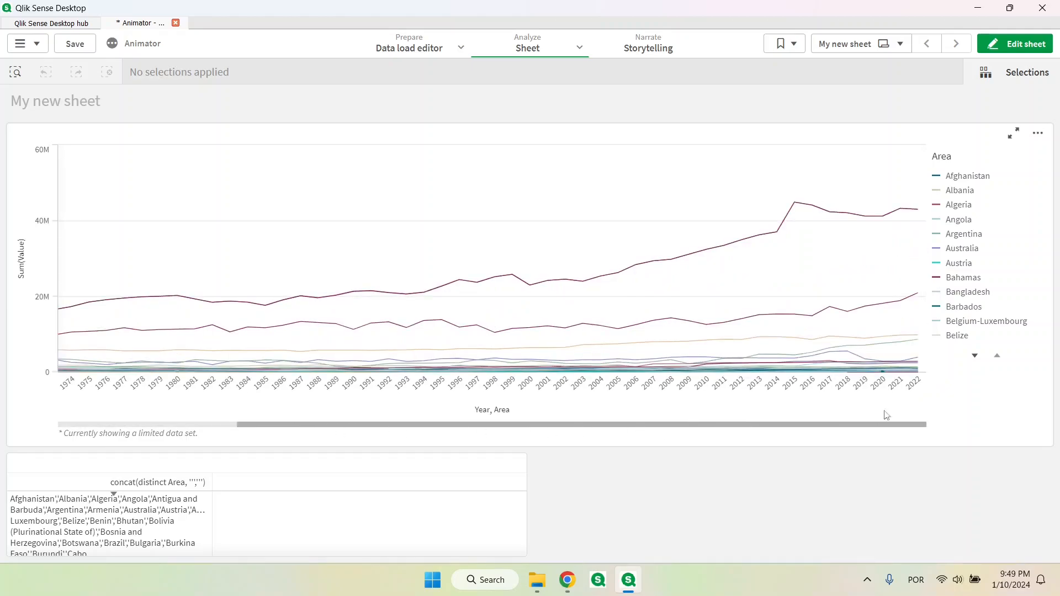
{"action": "left_click", "coordinate": [914, 253]}
{"action": "left_click", "coordinate": [899, 85]}
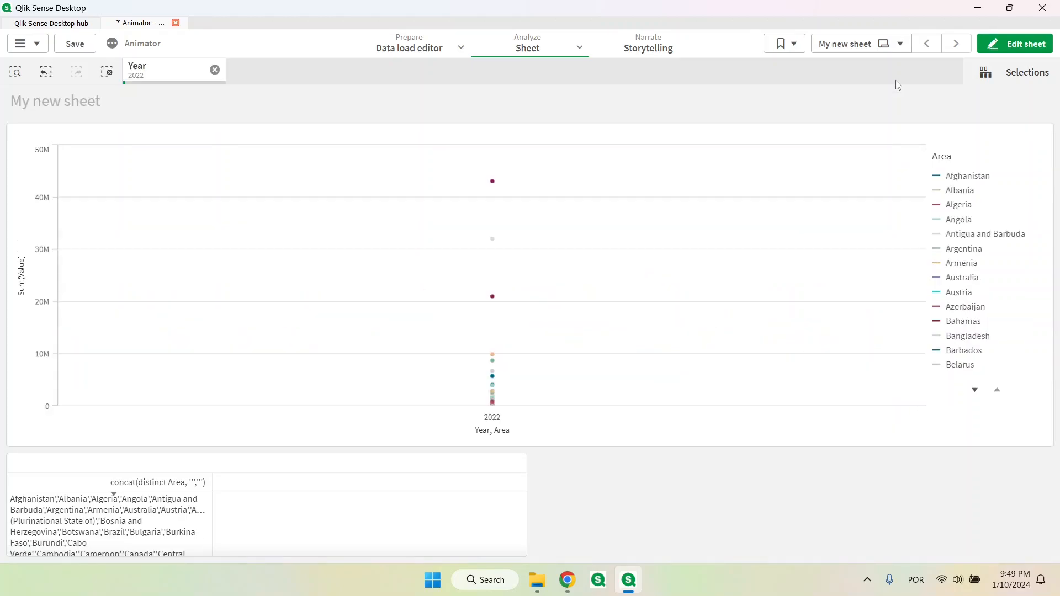
Select the areas with the highest 2022 values in the line chart and remove China, mainland from that selection
{"action": "left_click", "coordinate": [629, 291]}
{"action": "mouse_move", "coordinate": [510, 193]}
{"action": "left_mouse_down"}
{"action": "mouse_move", "coordinate": [454, 213]}
{"action": "mouse_move", "coordinate": [463, 363]}
{"action": "mouse_move", "coordinate": [483, 382]}
{"action": "mouse_move", "coordinate": [525, 222]}
{"action": "mouse_move", "coordinate": [519, 200]}
{"action": "left_mouse_up"}
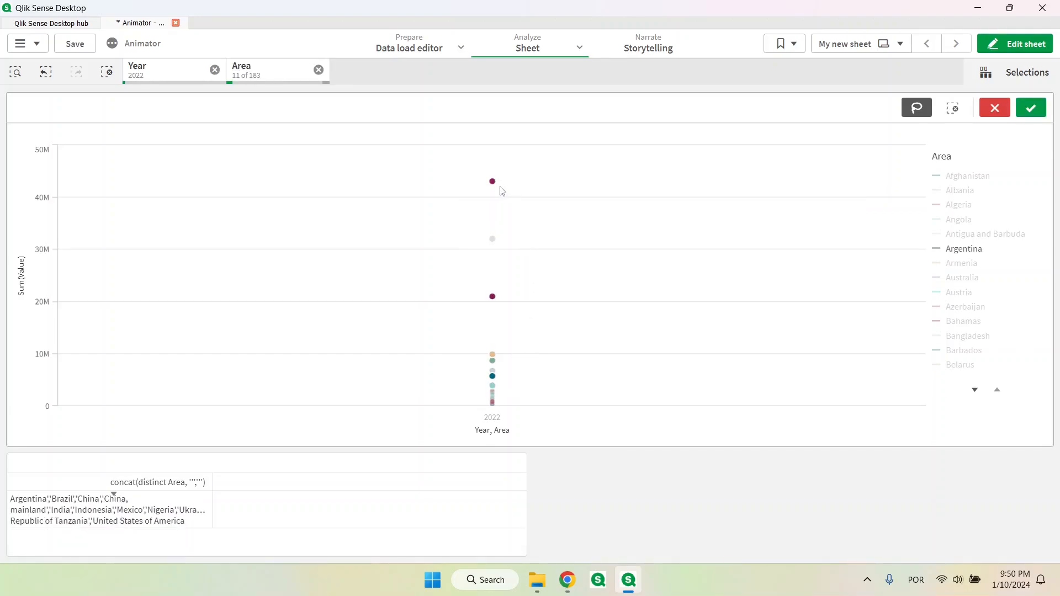
{"action": "left_click", "coordinate": [1031, 107]}
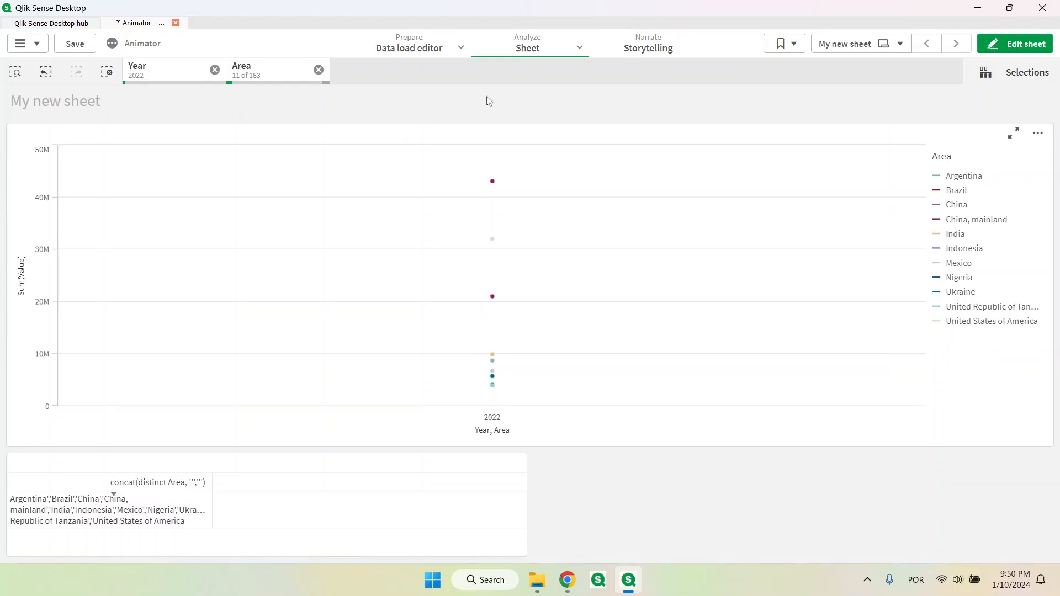
{"action": "left_click", "coordinate": [254, 79]}
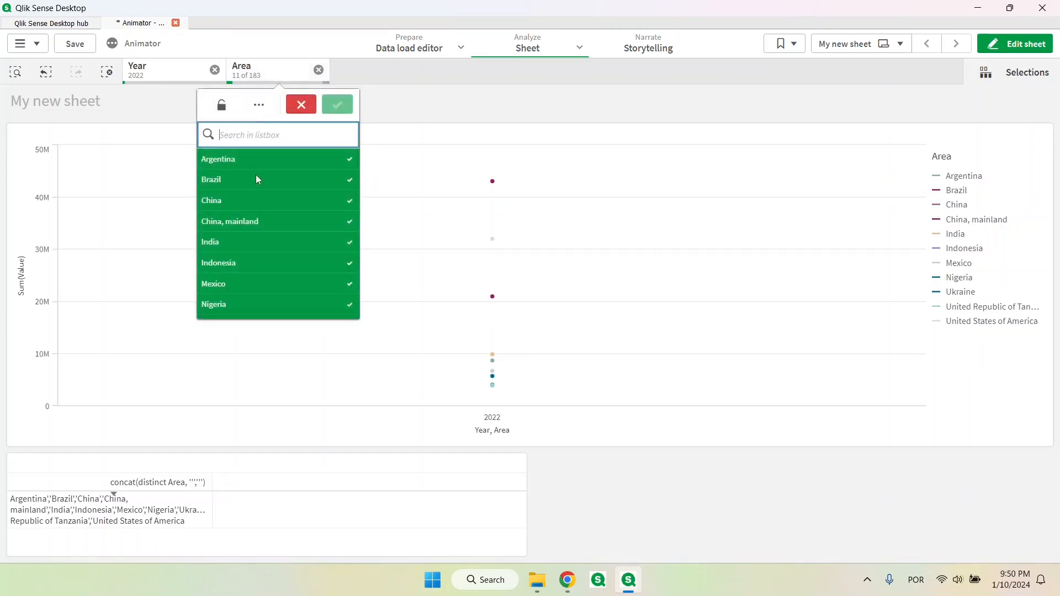
{"action": "left_click", "coordinate": [252, 221]}
{"action": "left_click", "coordinate": [397, 118]}
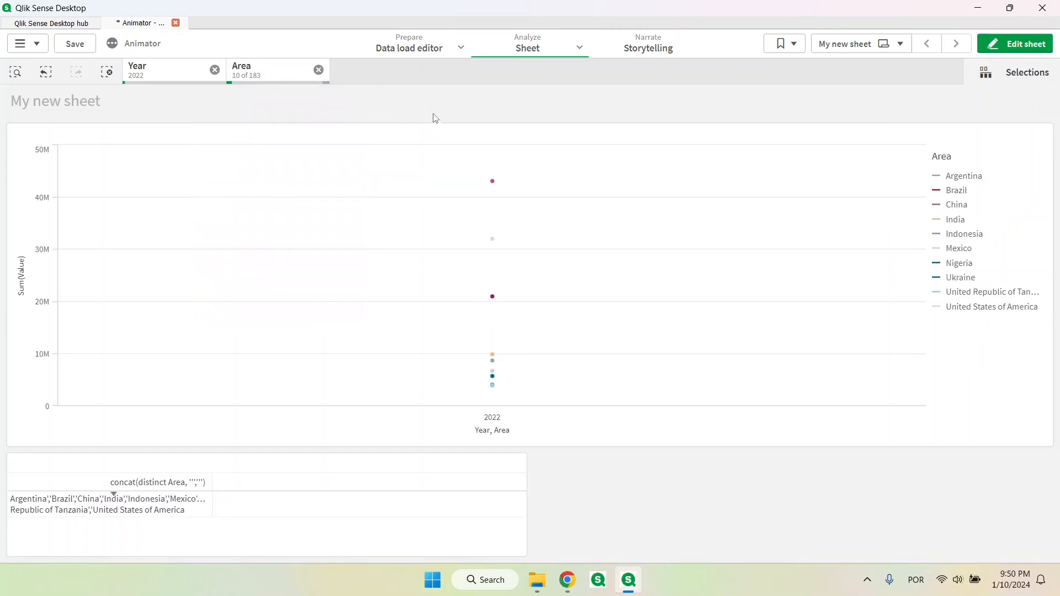
Copy the table's area list and append a where match(Area, …) condition with that list in single quotes to the load script's LOAD statement
{"action": "right_click", "coordinate": [145, 507]}
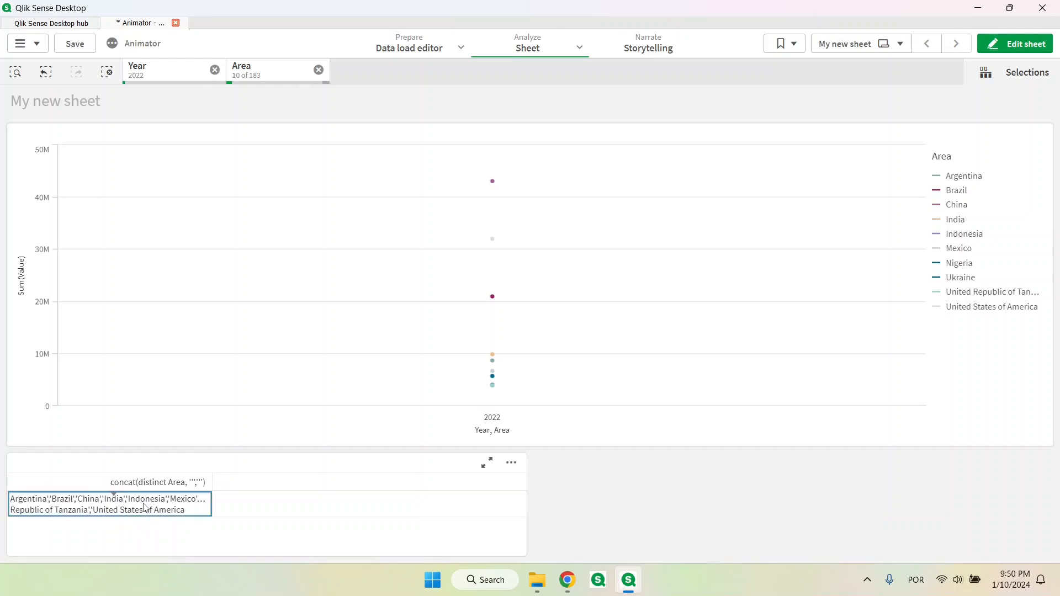
{"action": "left_click", "coordinate": [213, 418]}
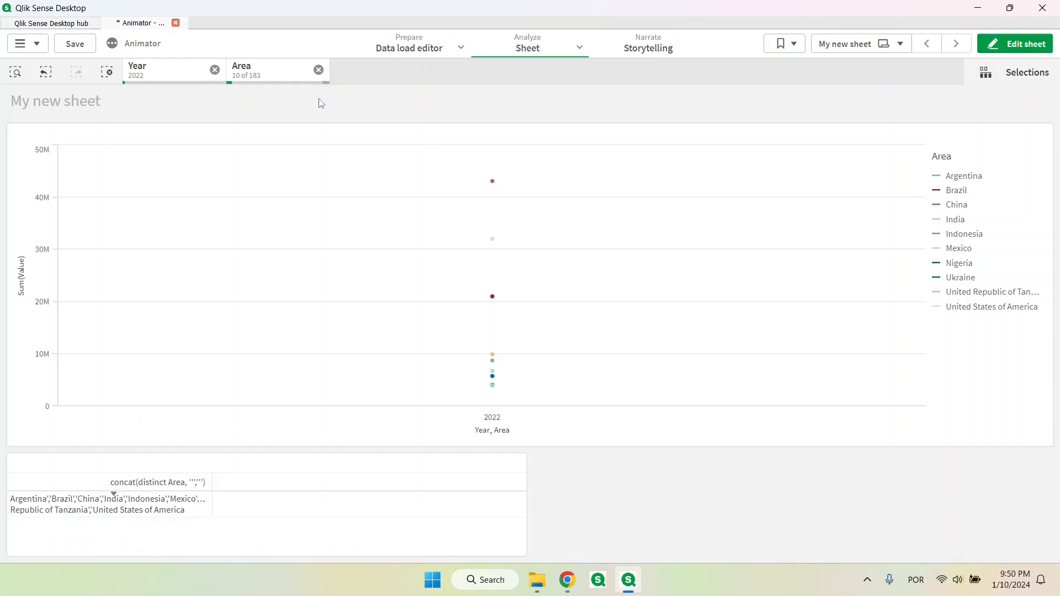
{"action": "left_click", "coordinate": [412, 49]}
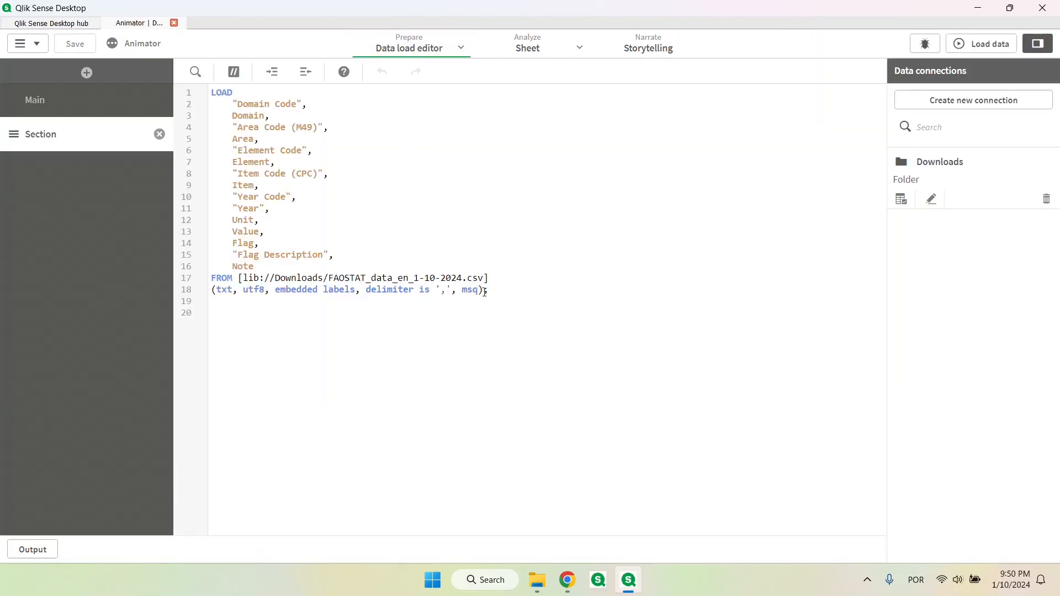
{"action": "key", "text": "Return"}
{"action": "type", "text": "where "}
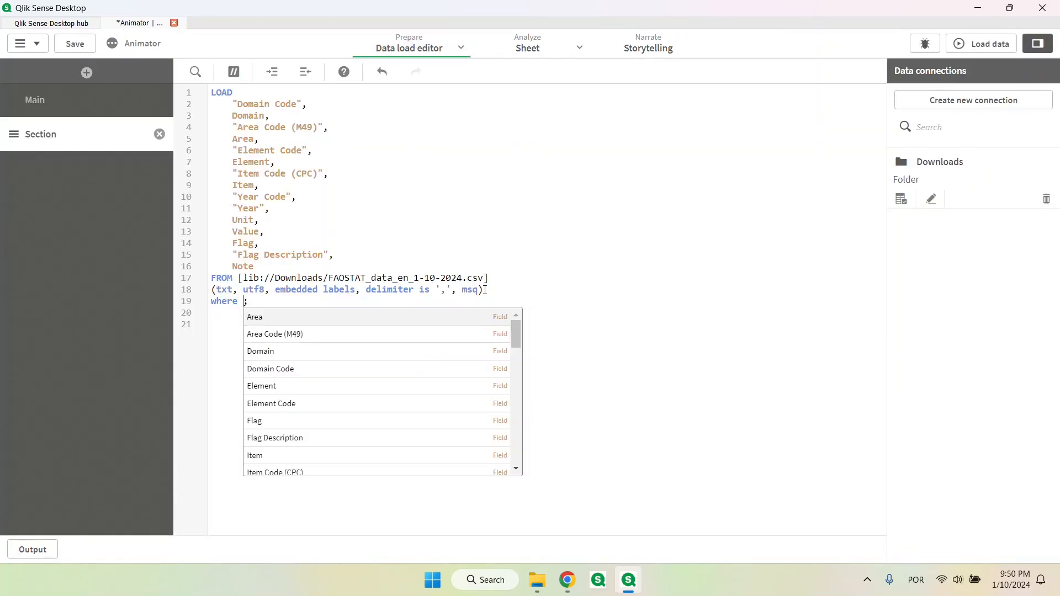
{"action": "type", "text": "match(Area,"}
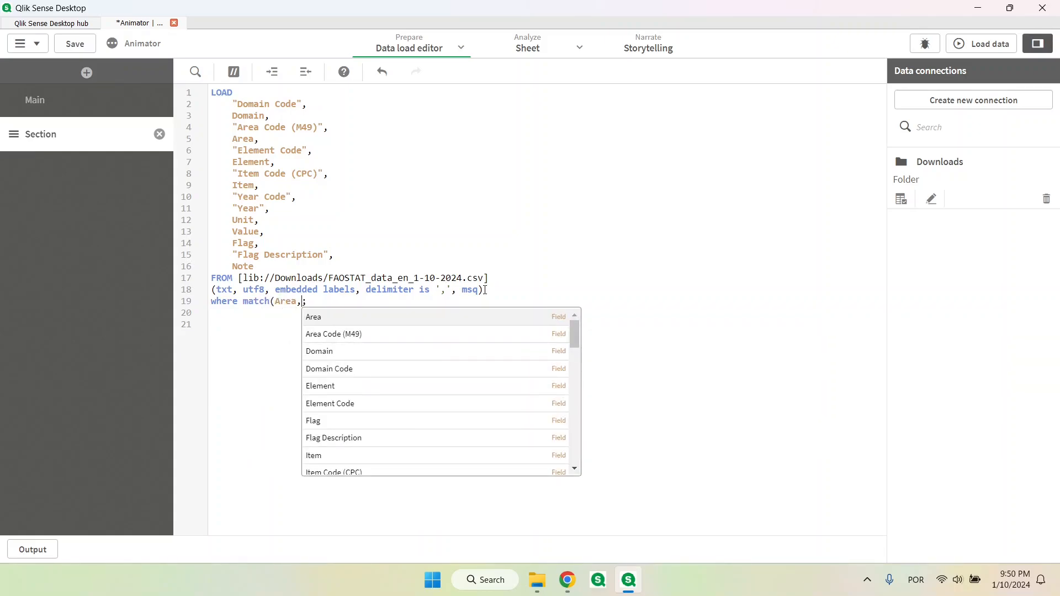
{"action": "key", "text": "Escape"}
{"action": "key", "text": "Return"}
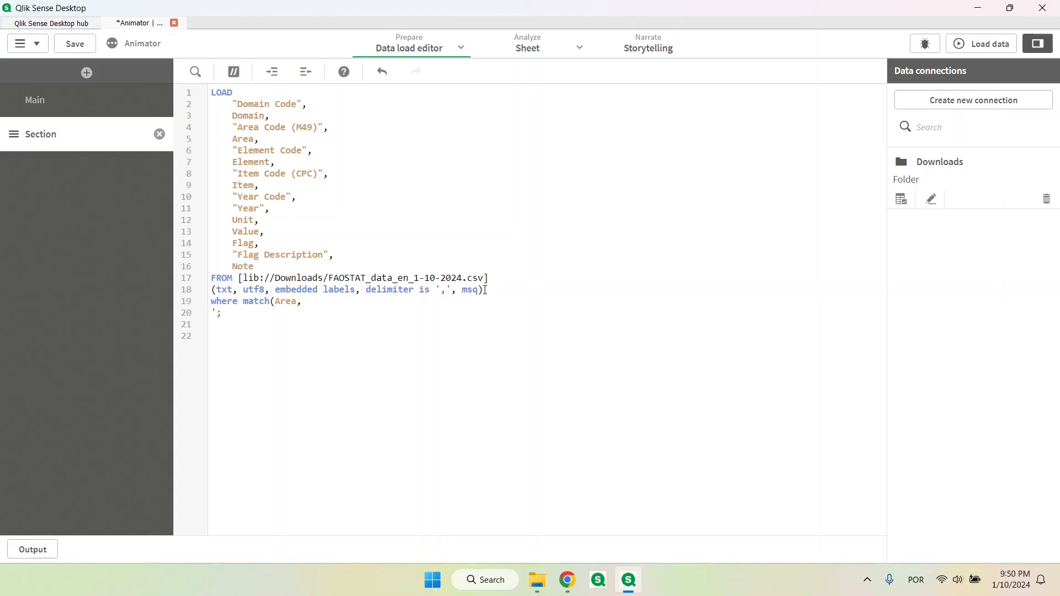
{"action": "type", "text": "'"}
{"action": "key", "text": "ctrl+v"}
{"action": "type", "text": "'"}
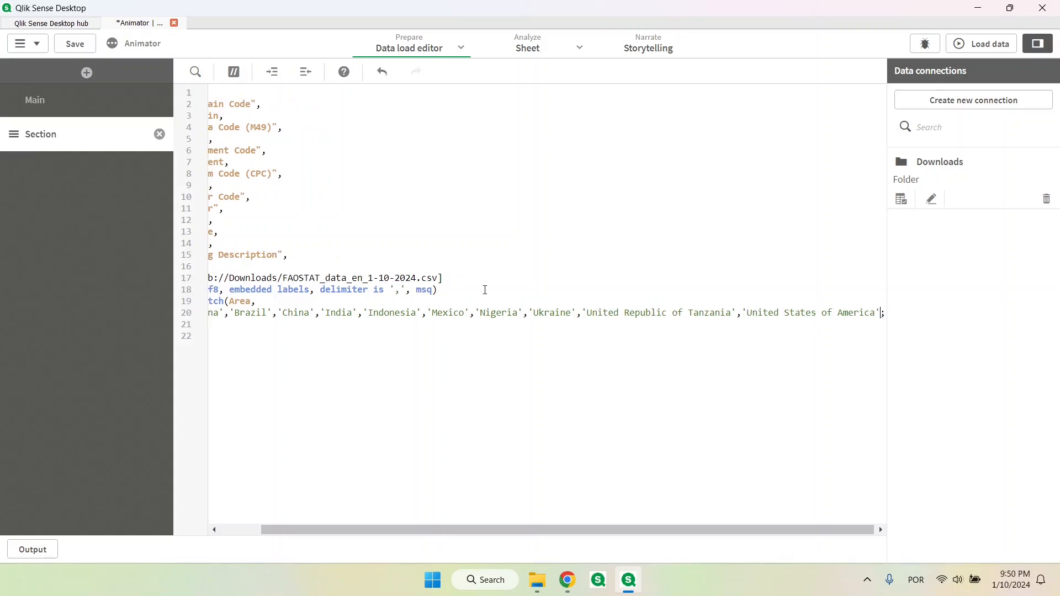
{"action": "type", "text": ")"}
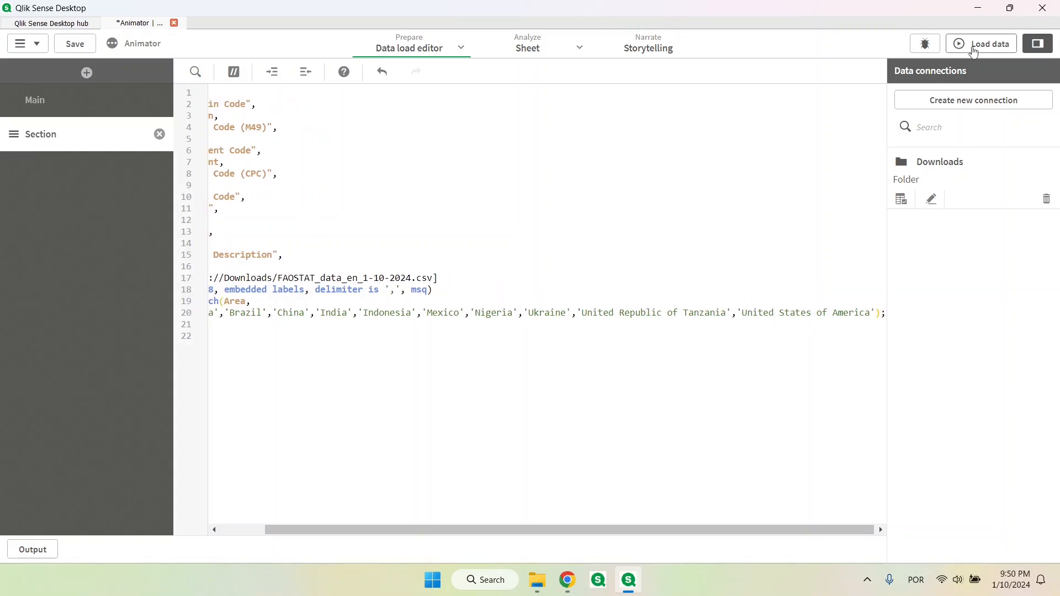
Reload the data with the area filter and clear all selections on the sheet
{"action": "left_click", "coordinate": [973, 47]}
{"action": "left_click", "coordinate": [709, 496]}
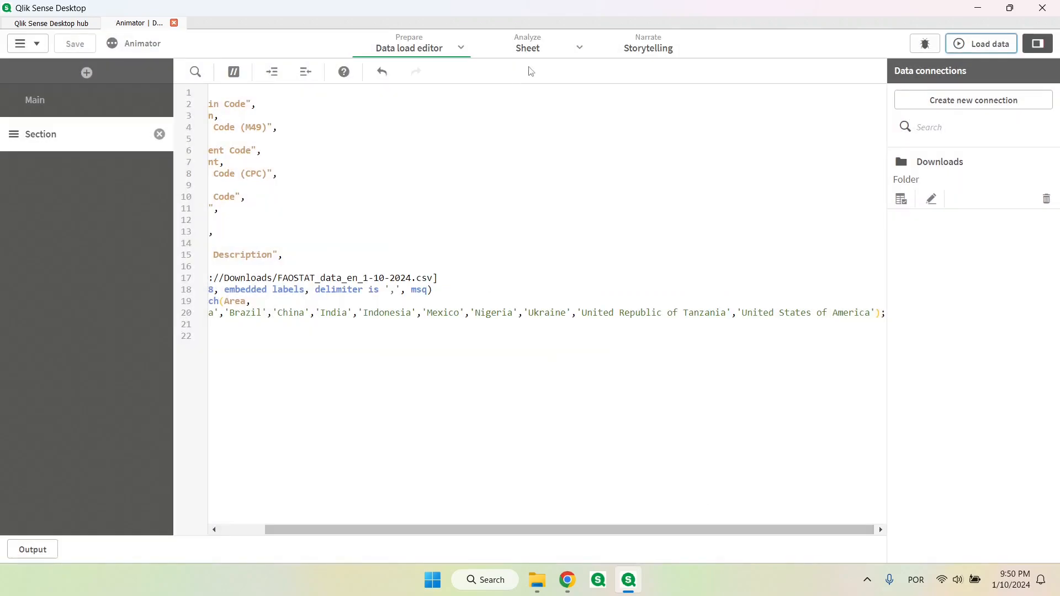
{"action": "left_click", "coordinate": [527, 47]}
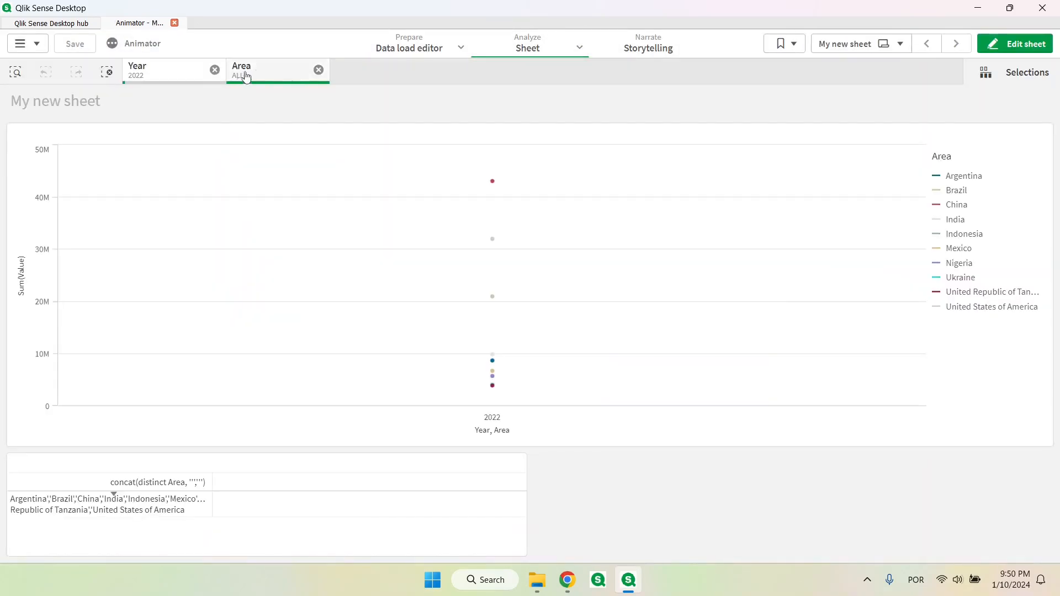
{"action": "left_click", "coordinate": [106, 72]}
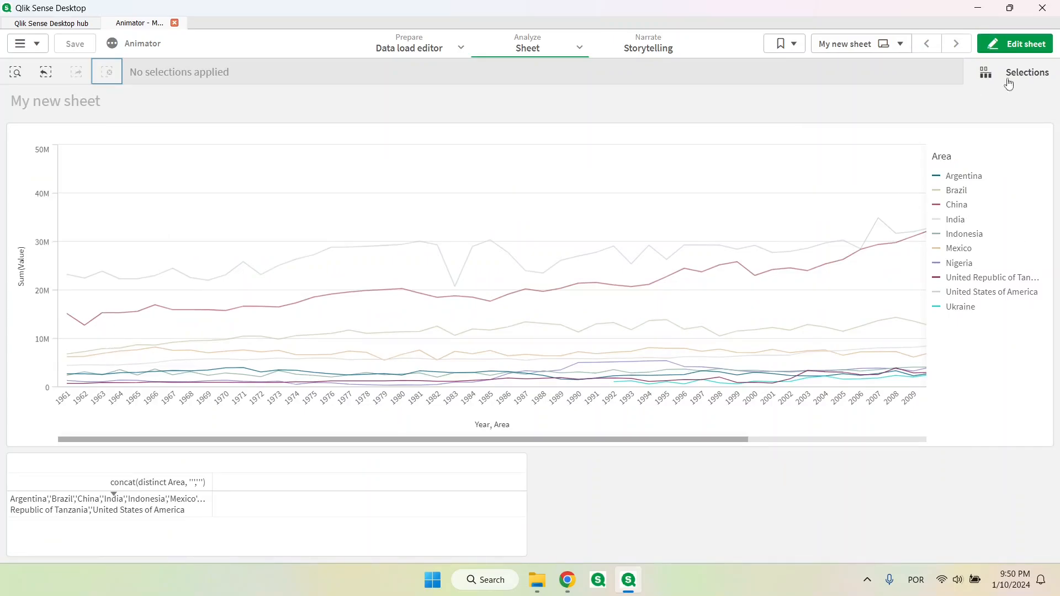
Delete the table of concatenated area names from the sheet
{"action": "left_click", "coordinate": [1021, 45]}
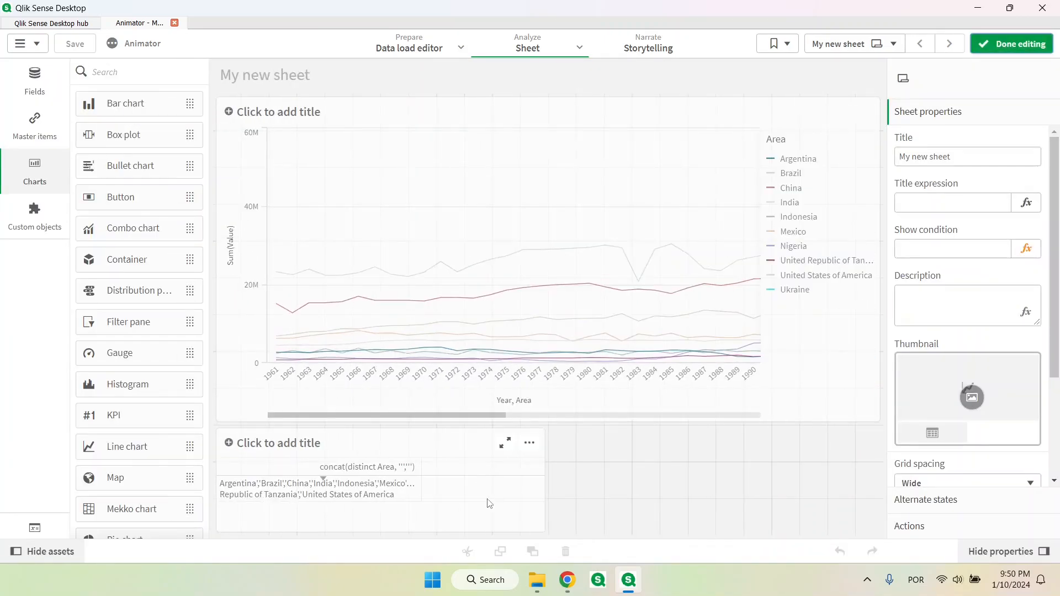
{"action": "left_click", "coordinate": [489, 504]}
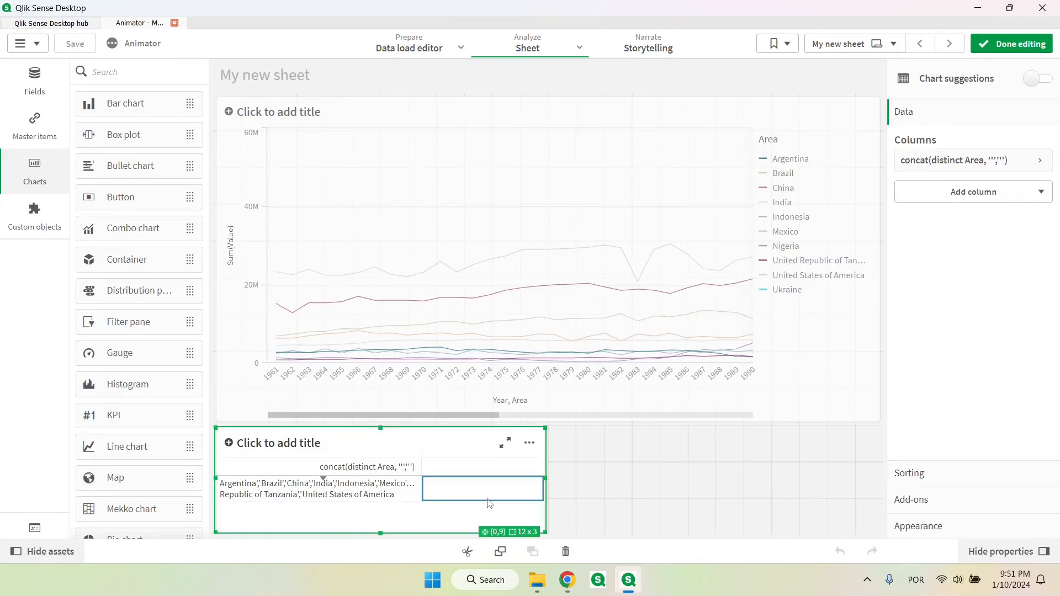
{"action": "key", "text": "Delete"}
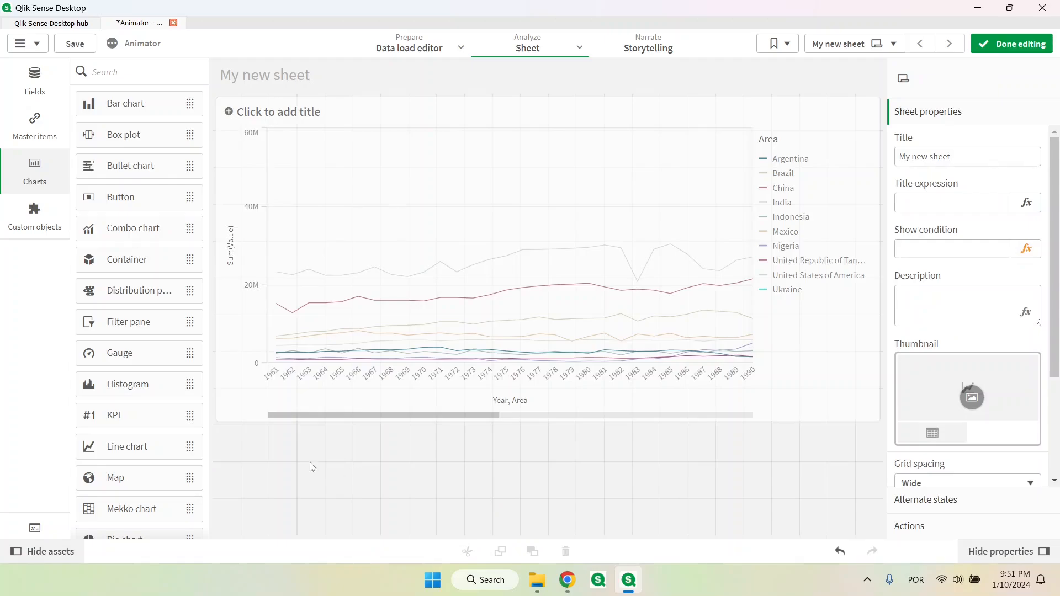
Add an Animator object from the Qlik Dashboard bundle below the line chart, with Year as its dimension
{"action": "left_click", "coordinate": [39, 226]}
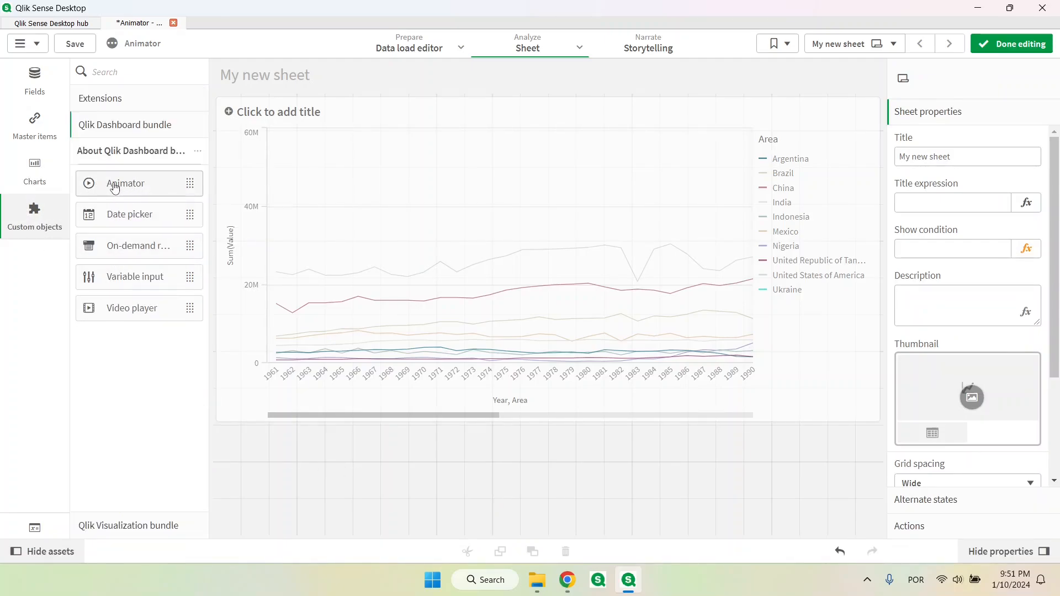
{"action": "left_click_drag", "start_coordinate": [115, 188], "coordinate": [368, 476]}
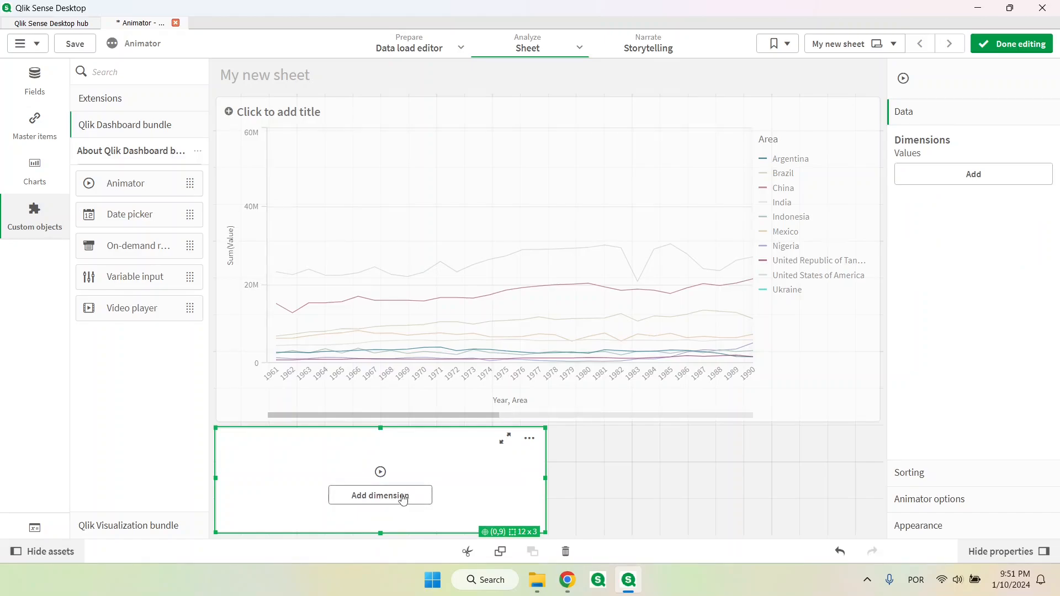
{"action": "left_click", "coordinate": [403, 496]}
{"action": "type", "text": "year"}
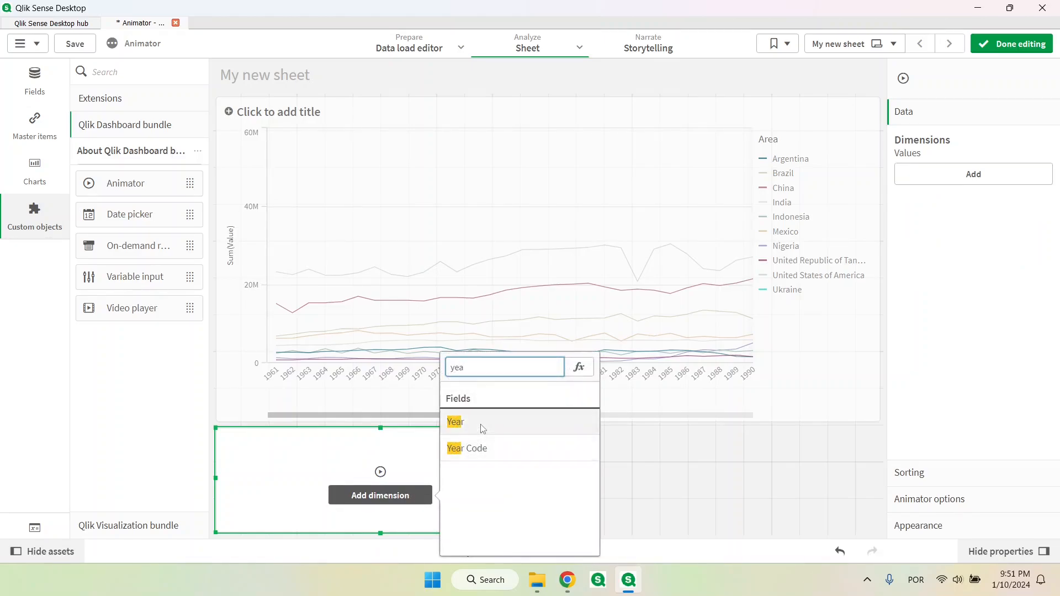
{"action": "left_click", "coordinate": [479, 424]}
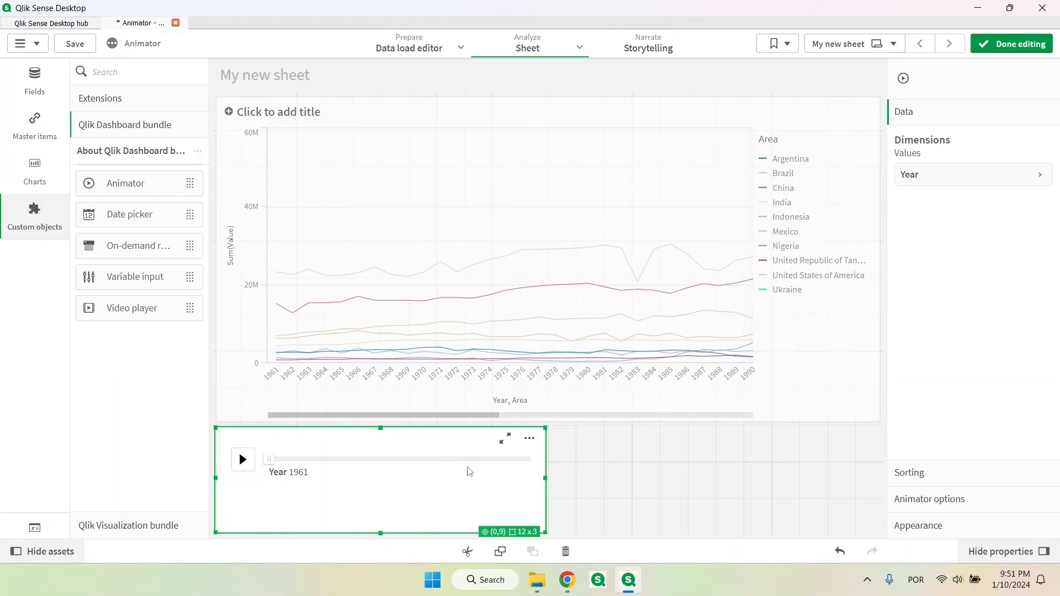
Finish editing the sheet and play the year animation, pausing it at 1963
{"action": "left_click", "coordinate": [1017, 45]}
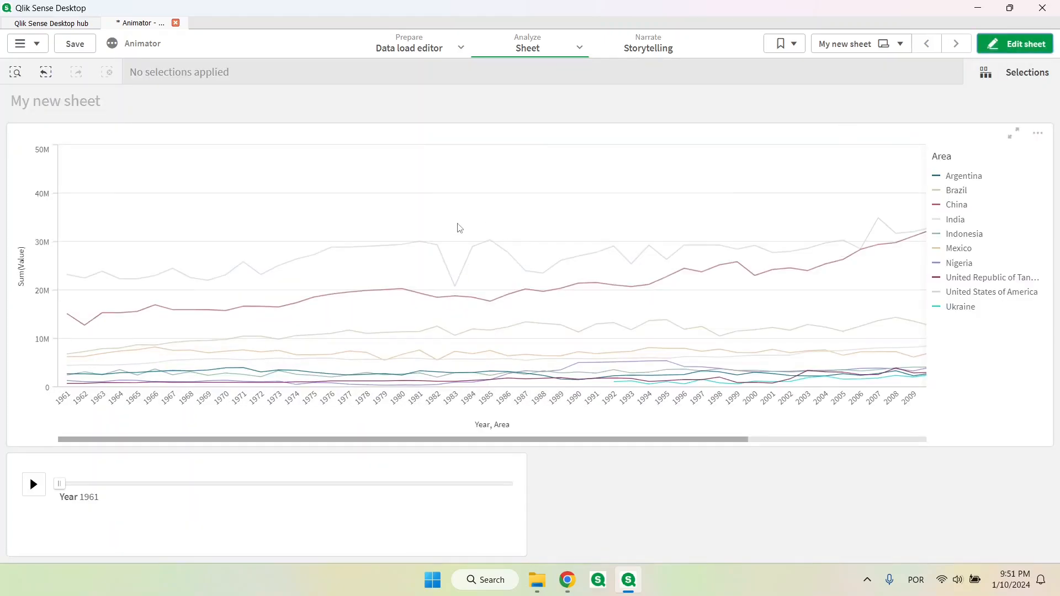
{"action": "left_click", "coordinate": [33, 485]}
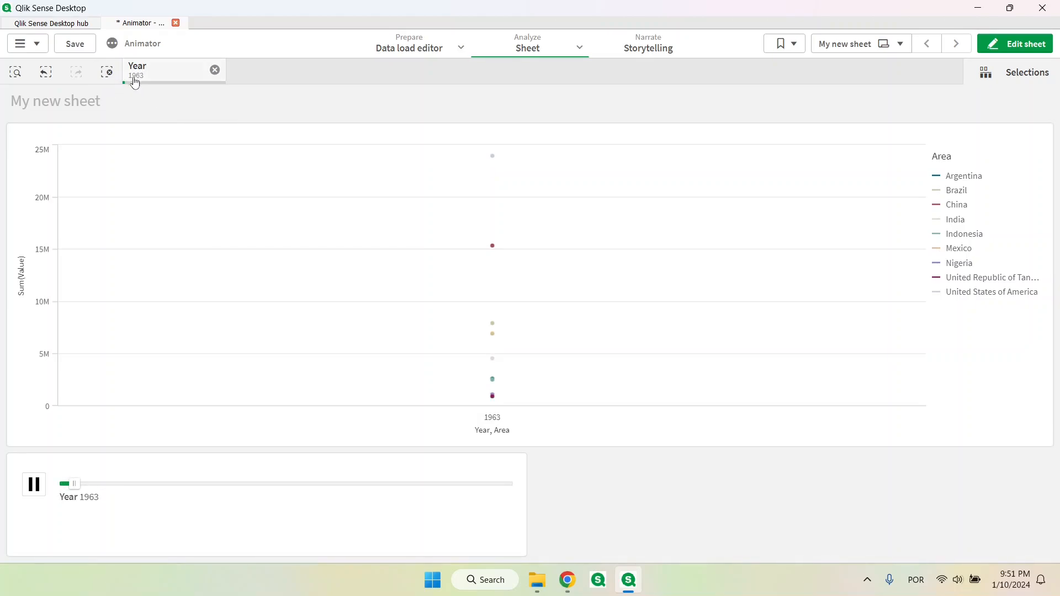
{"action": "left_click", "coordinate": [32, 486]}
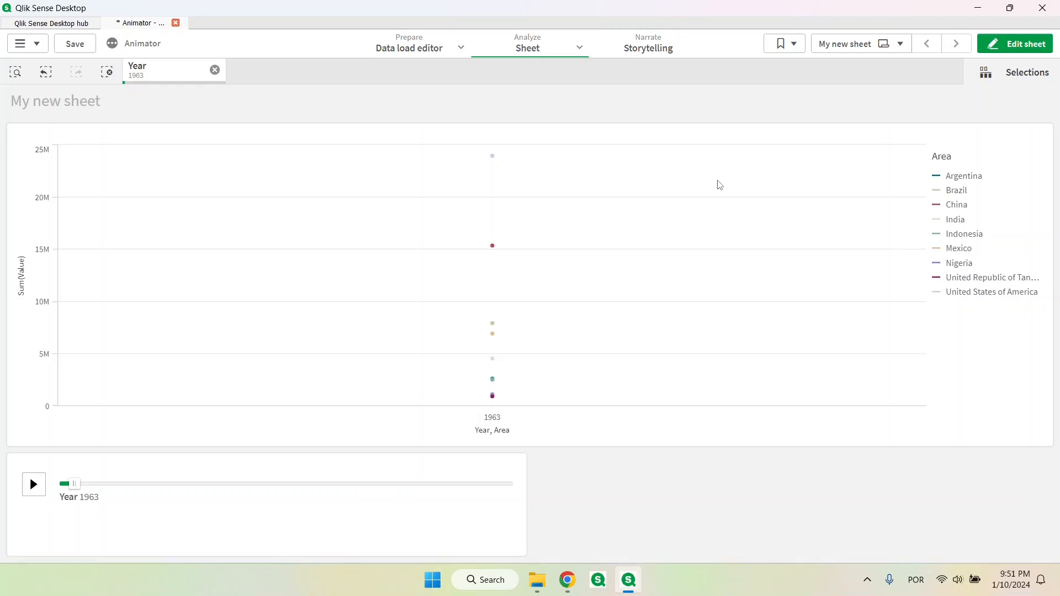
Set the Animator's time between steps to 500 milliseconds
{"action": "left_click", "coordinate": [1002, 45]}
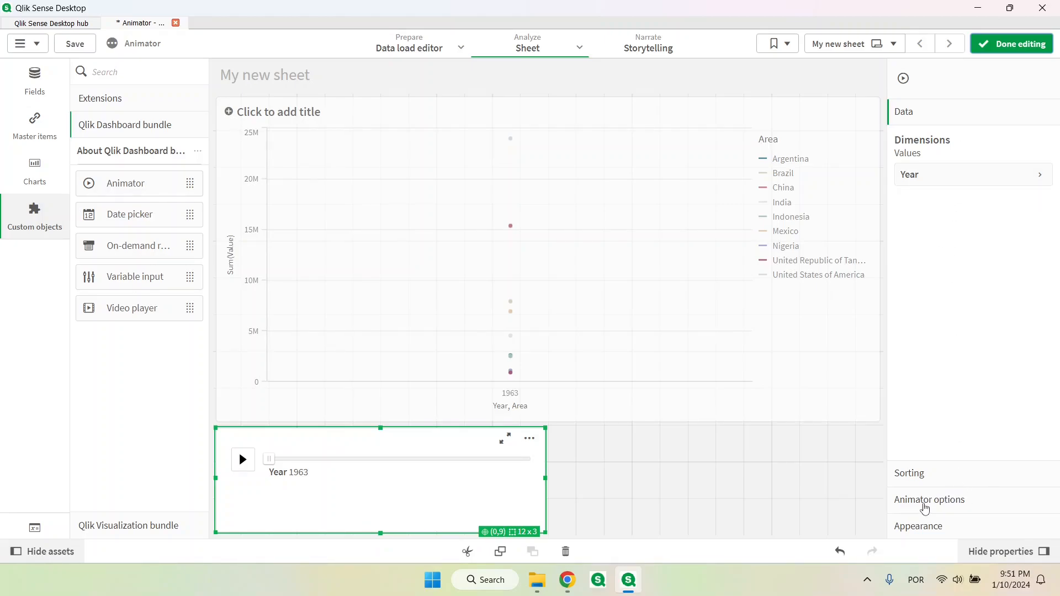
{"action": "left_click", "coordinate": [925, 503]}
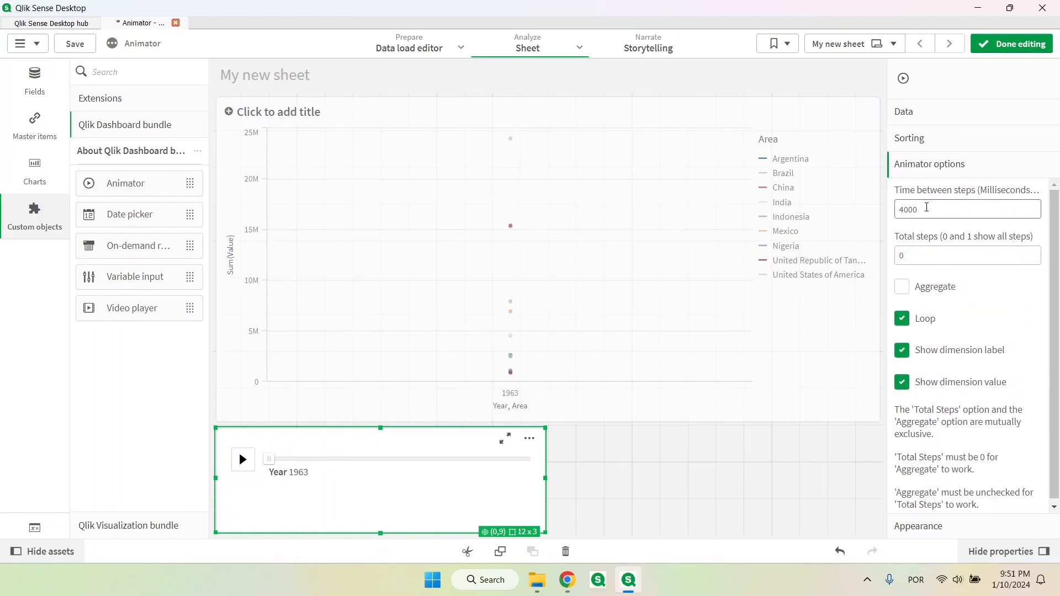
{"action": "left_click_drag", "start_coordinate": [928, 209], "coordinate": [899, 209]}
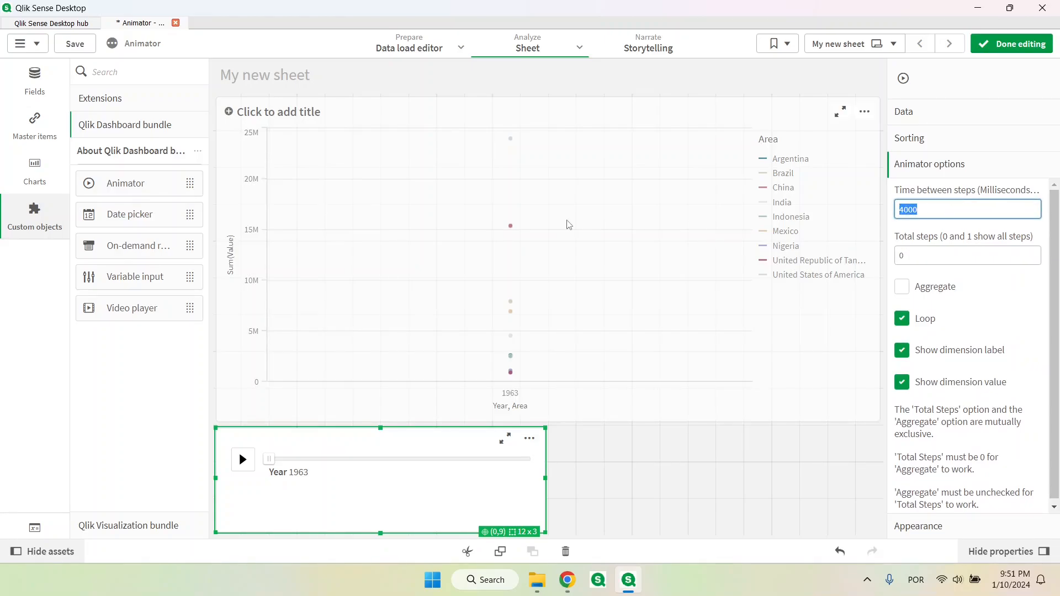
{"action": "left_click", "coordinate": [912, 211]}
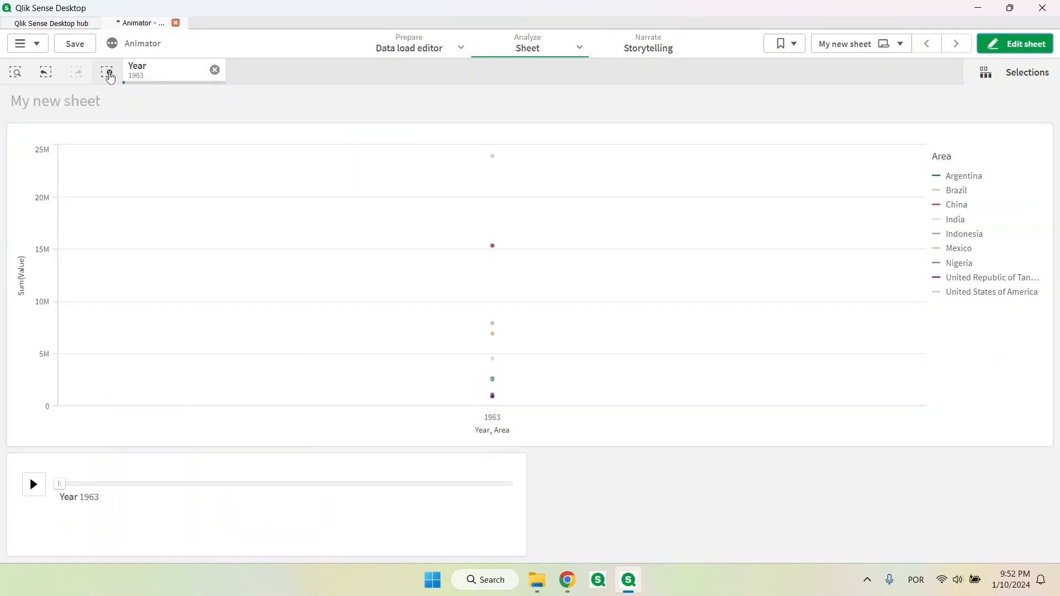
Clear the year selection and replay the animation from the start, pausing it at 1978
{"action": "left_click", "coordinate": [107, 72]}
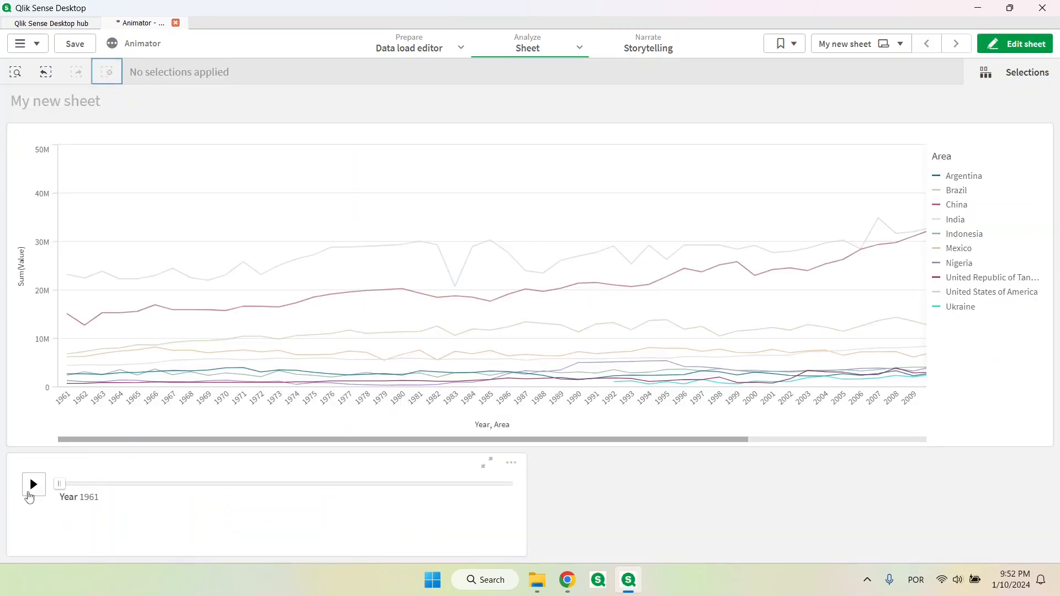
{"action": "left_click", "coordinate": [32, 495]}
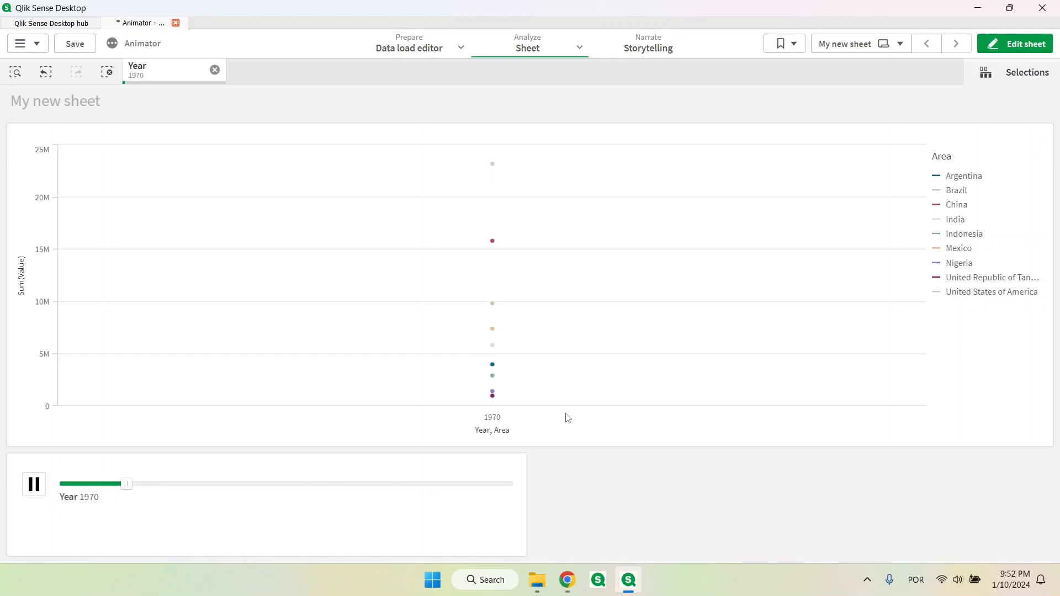
{"action": "left_click", "coordinate": [34, 485]}
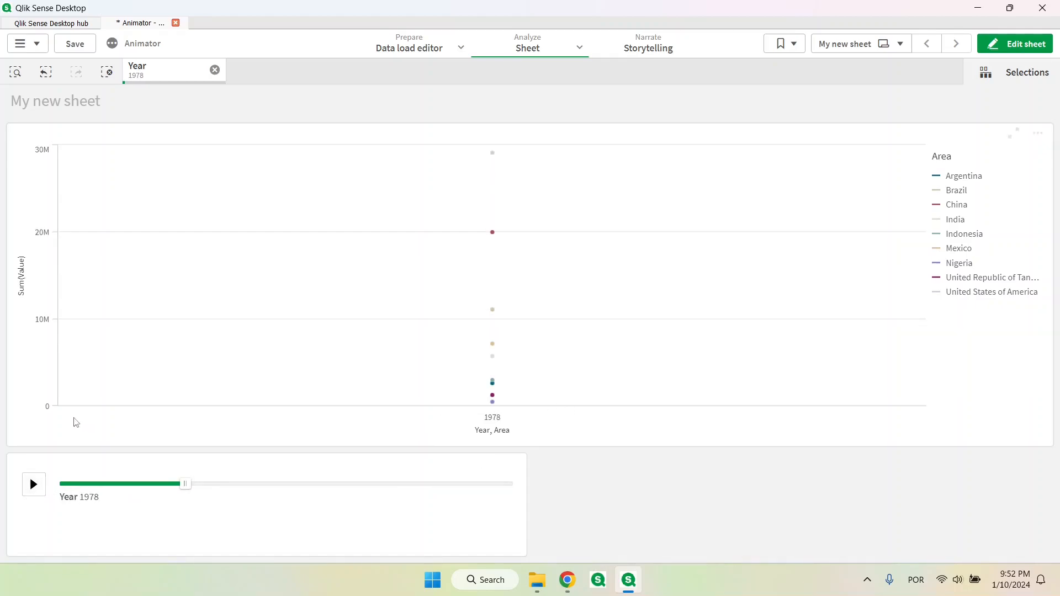
{"action": "mouse_move", "coordinate": [68, 422]}
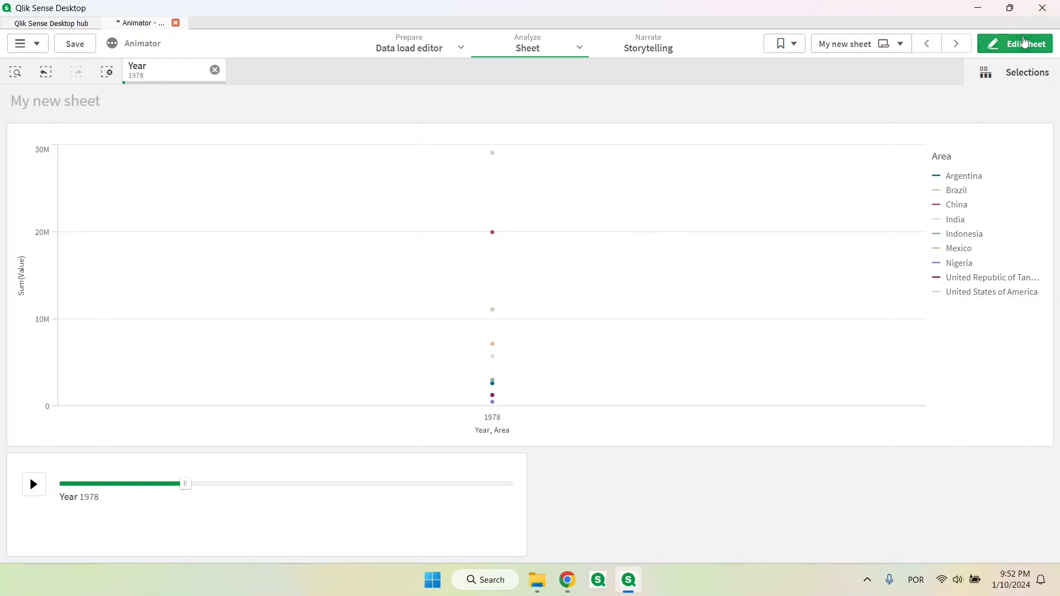
Enable Aggregate and disable Loop for the Animator, and clear the year selection outside edit mode
{"action": "left_click", "coordinate": [1024, 44]}
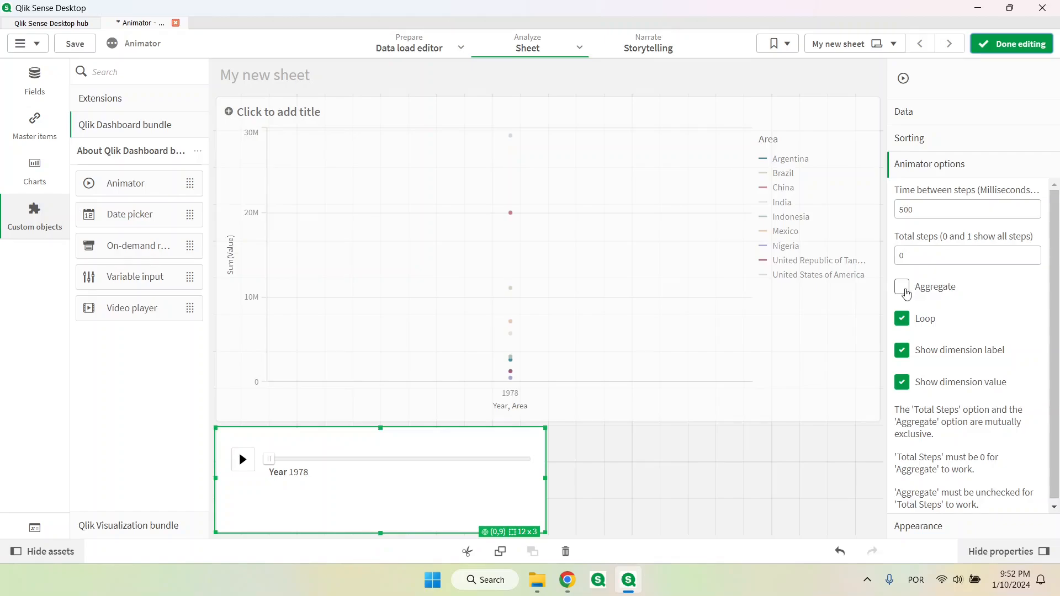
{"action": "left_click", "coordinate": [904, 289]}
{"action": "left_click", "coordinate": [902, 277]}
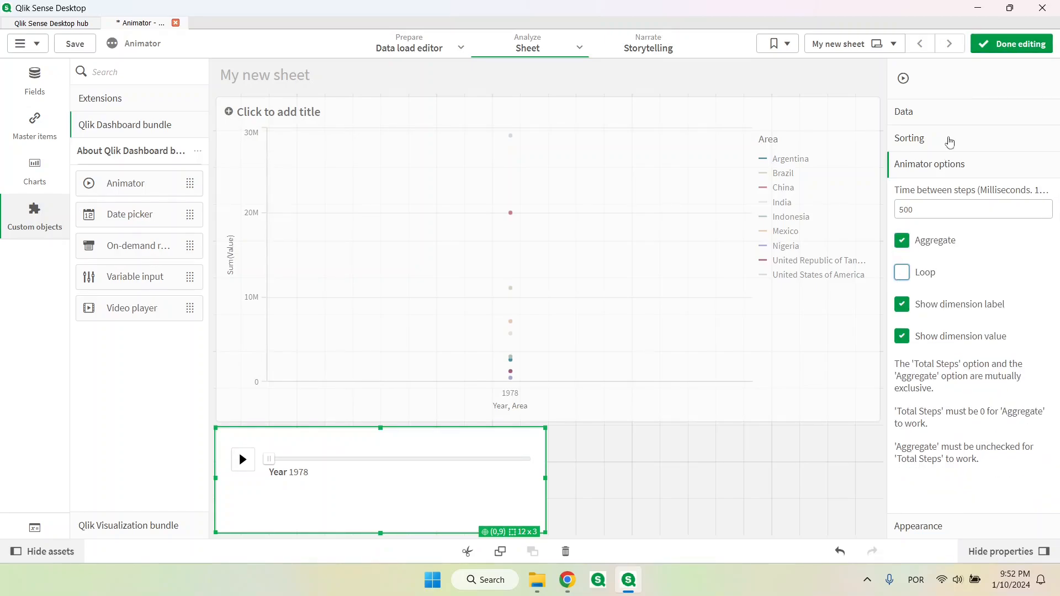
{"action": "left_click", "coordinate": [1010, 43]}
{"action": "left_click", "coordinate": [109, 76]}
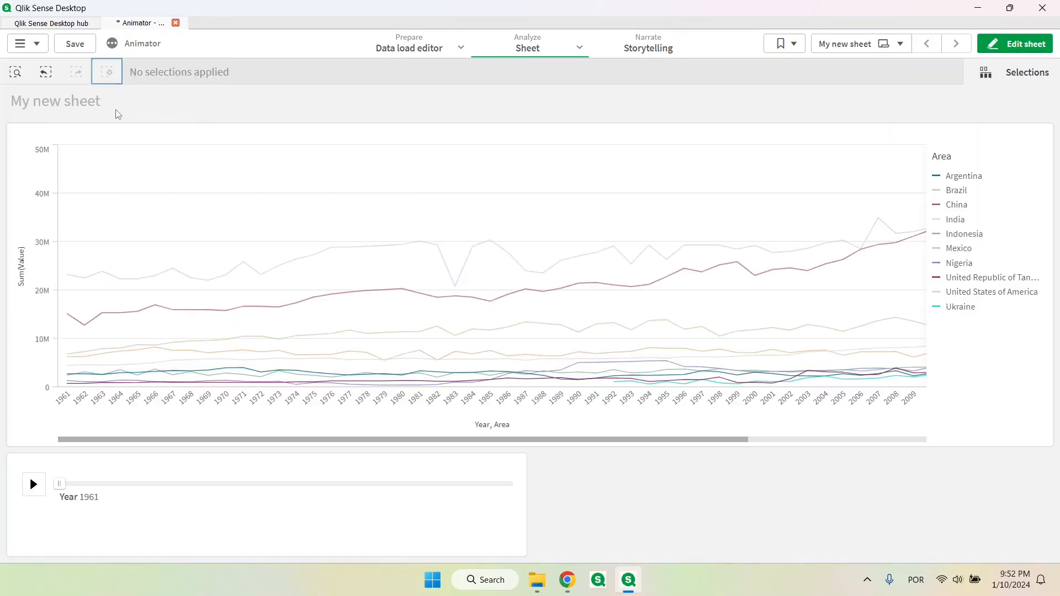
Play the cumulative year animation, pausing it at 1988, and reopen the sheet for editing
{"action": "left_click", "coordinate": [33, 485]}
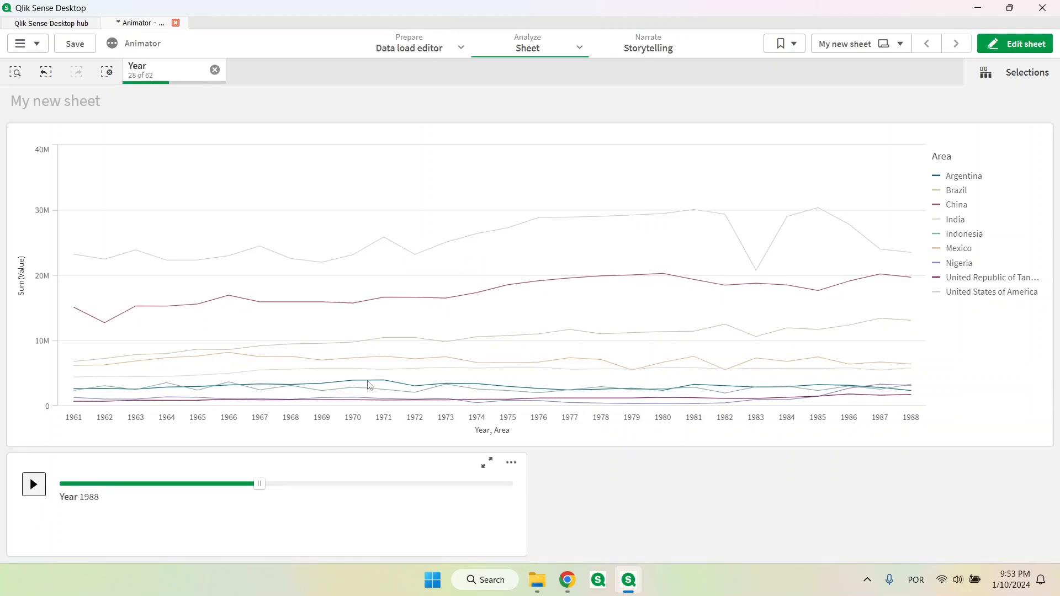
{"action": "left_click", "coordinate": [1013, 44]}
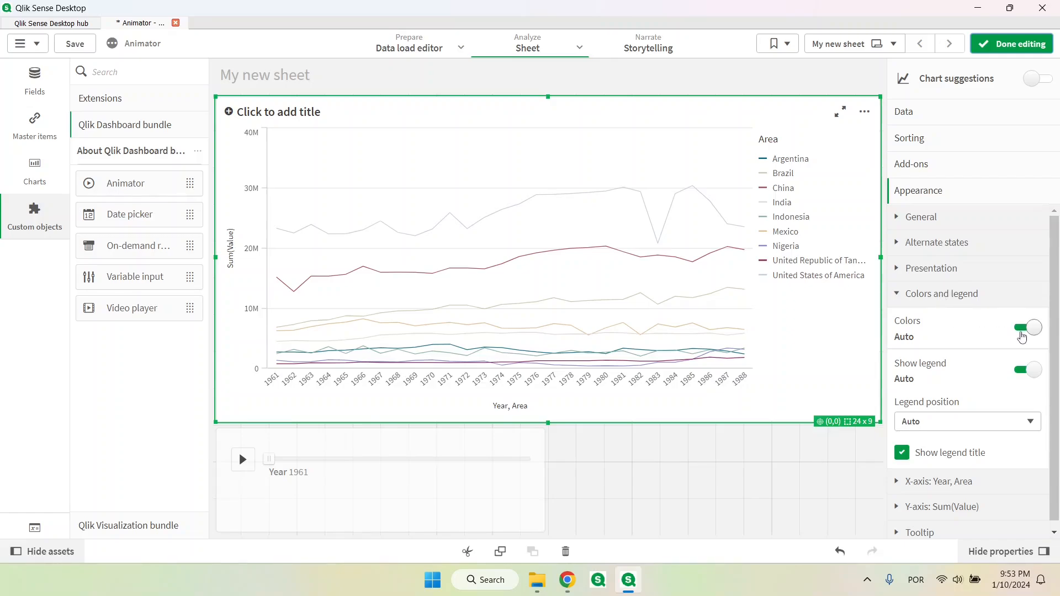
Switch the line chart from automatic to custom colors and color its lines by the Area dimension
{"action": "left_click", "coordinate": [1028, 328]}
{"action": "left_click", "coordinate": [1007, 364]}
{"action": "left_click", "coordinate": [972, 391]}
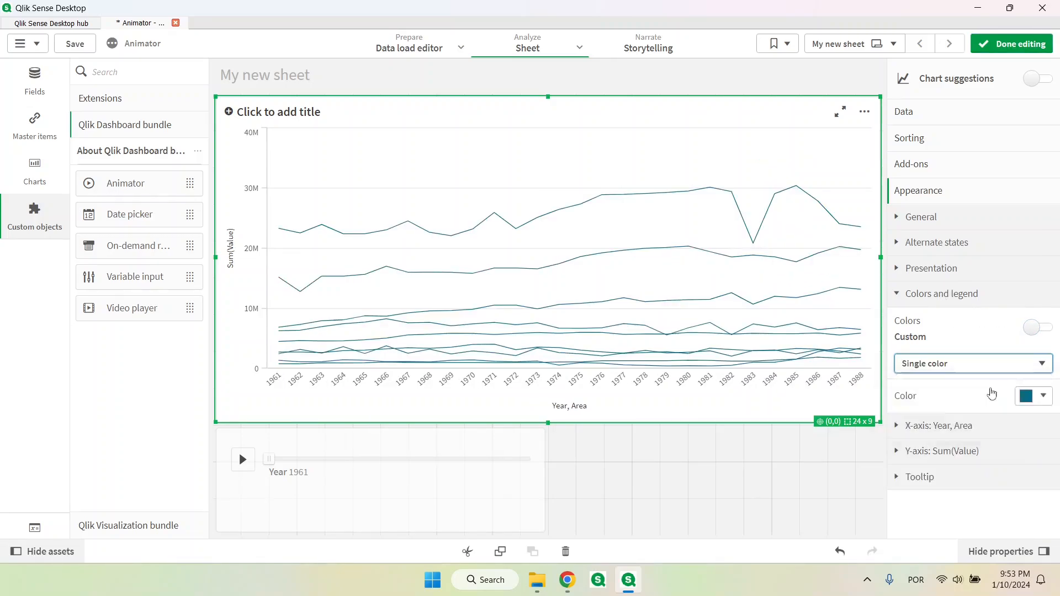
{"action": "scroll", "coordinate": [961, 442], "scroll_direction": "down", "scroll_amount": 3}
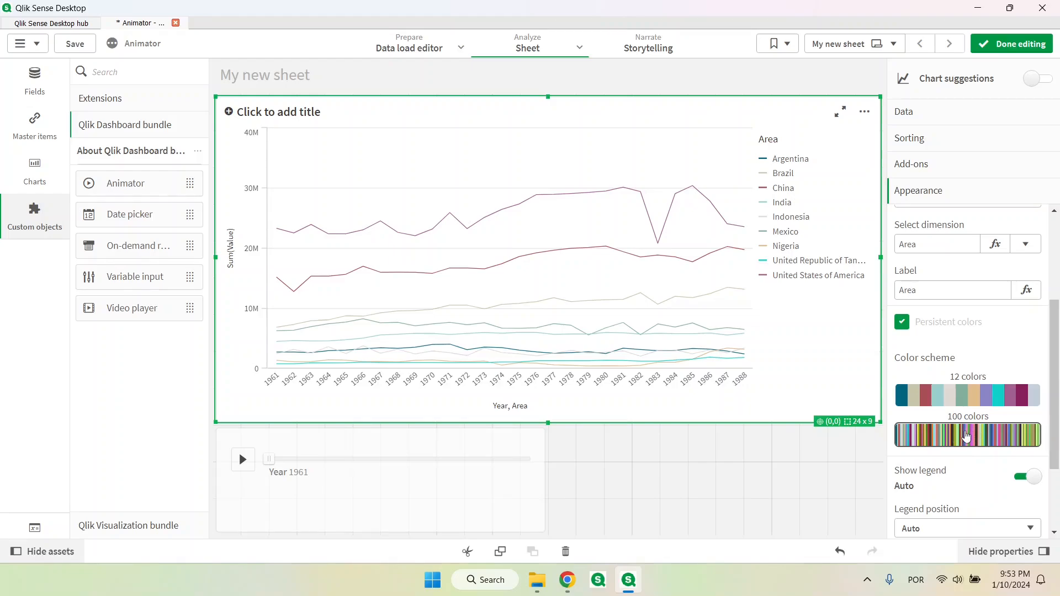
{"action": "scroll", "coordinate": [964, 419], "scroll_direction": "up", "scroll_amount": 2}
{"action": "left_click", "coordinate": [927, 249]}
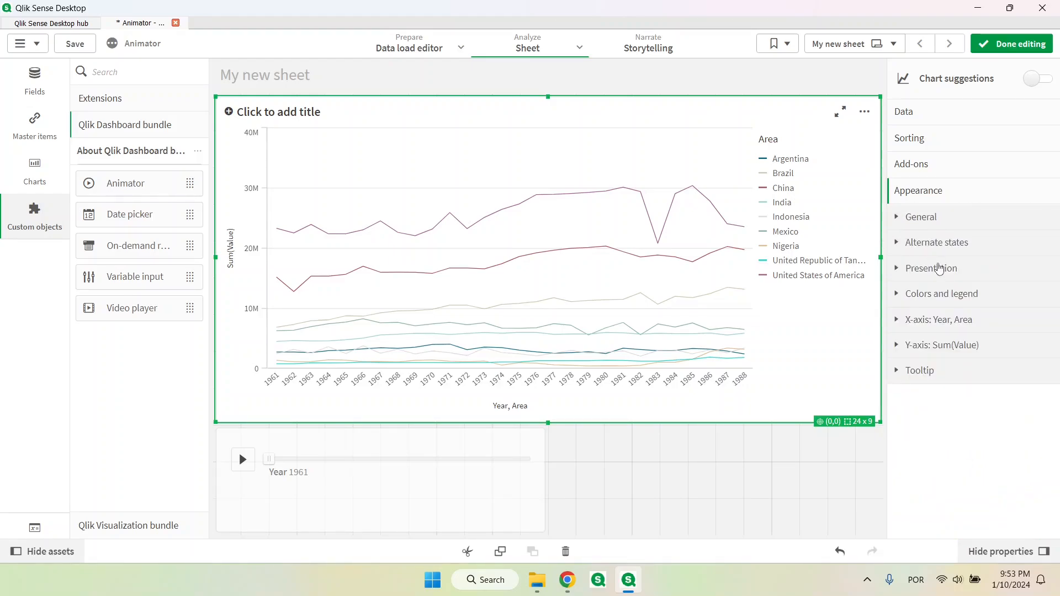
Increase the line thickness in the line chart's presentation styling
{"action": "left_click", "coordinate": [938, 269]}
{"action": "left_click", "coordinate": [954, 302]}
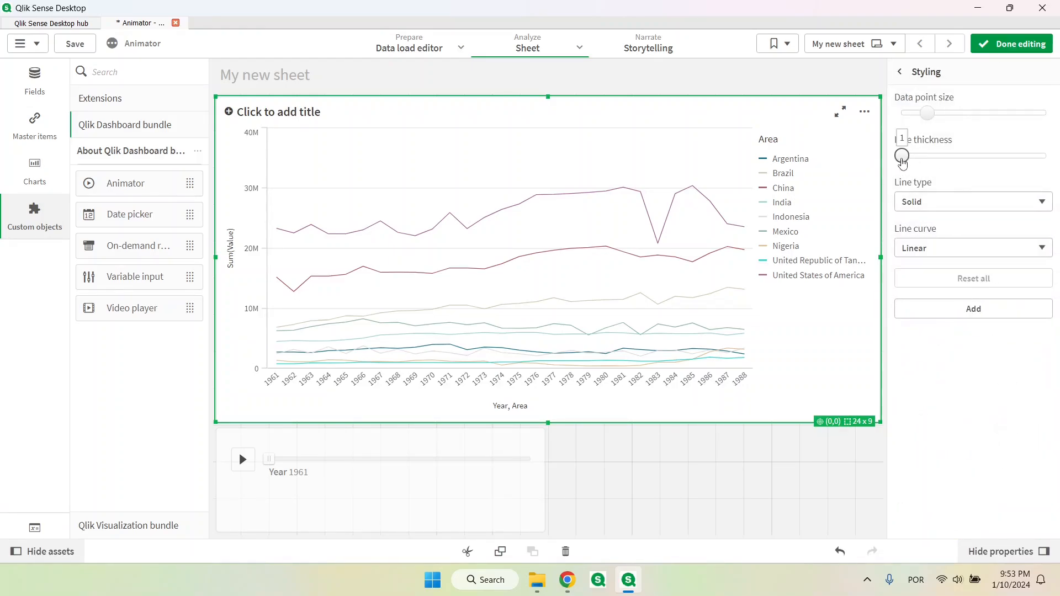
{"action": "left_click", "coordinate": [930, 159]}
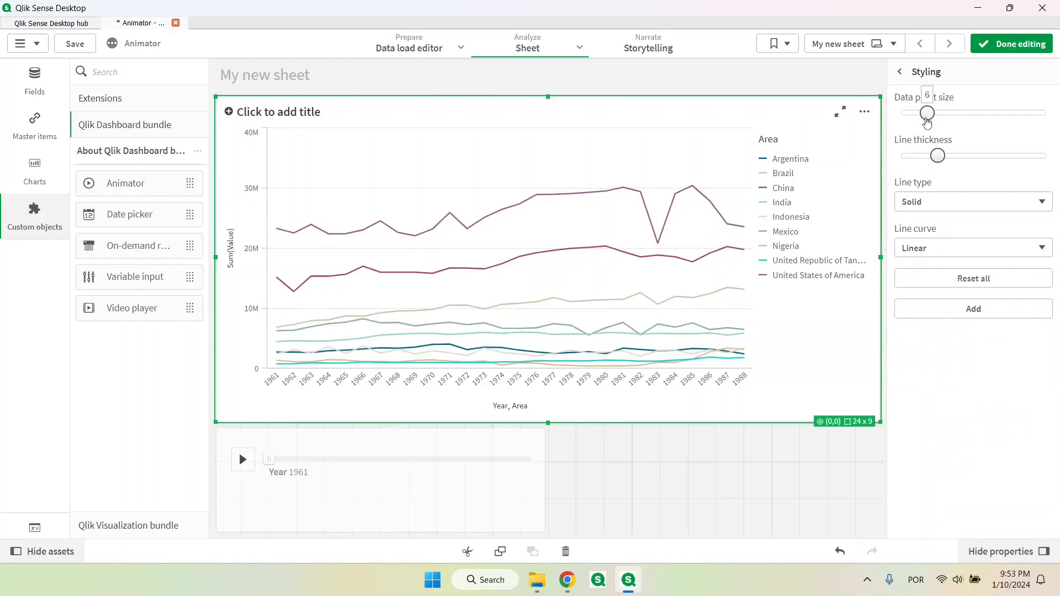
{"action": "left_click", "coordinate": [901, 72]}
Show data points on the chart lines and set the value labels to Auto
{"action": "scroll", "coordinate": [955, 358], "scroll_direction": "down", "scroll_amount": 3}
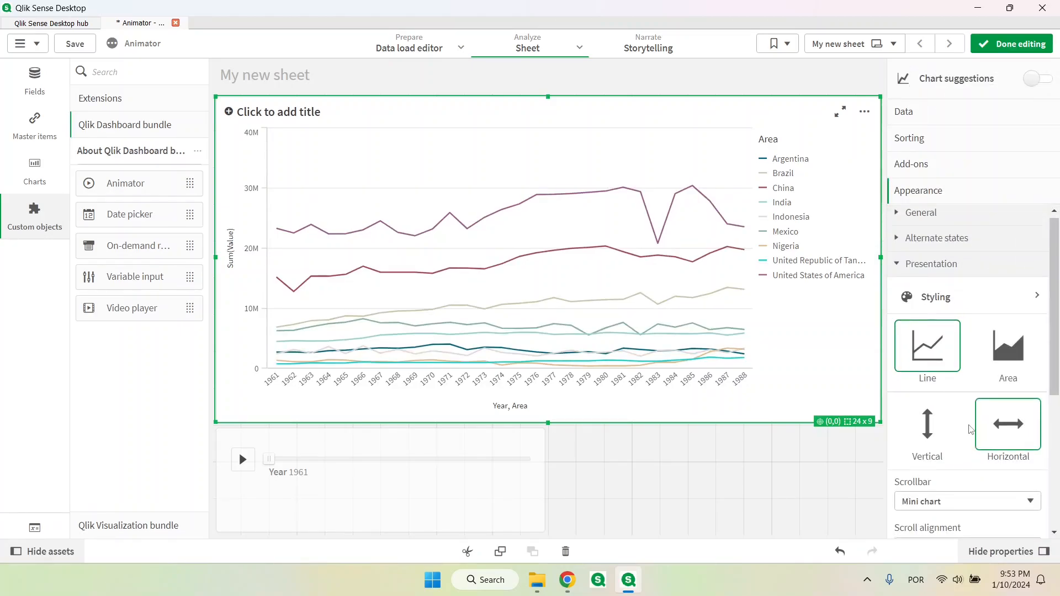
{"action": "left_click", "coordinate": [919, 468]}
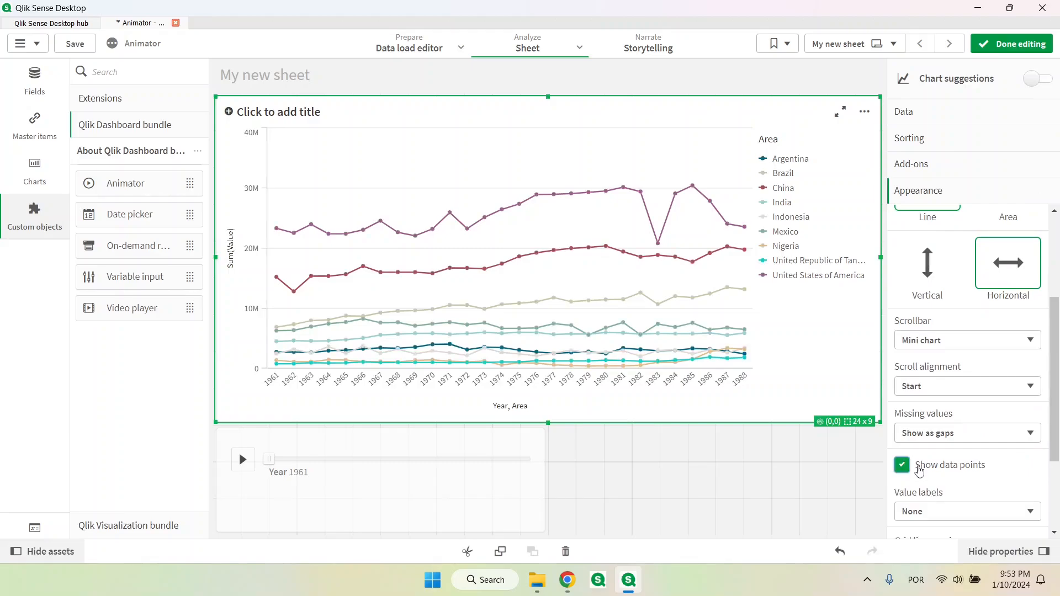
{"action": "scroll", "coordinate": [933, 499], "scroll_direction": "down", "scroll_amount": 3}
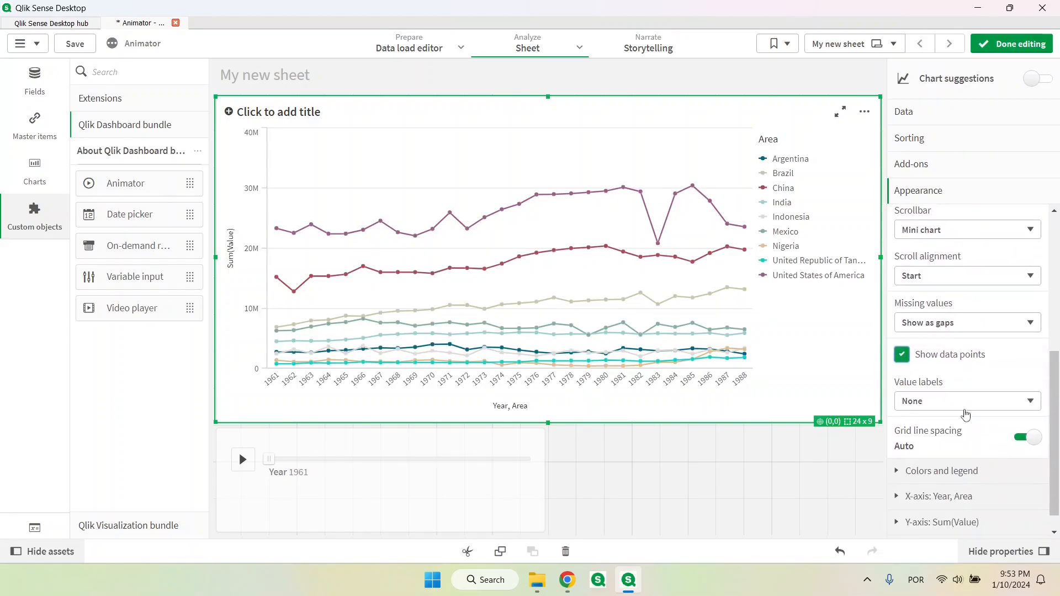
{"action": "left_click", "coordinate": [962, 402]}
{"action": "left_click", "coordinate": [961, 429]}
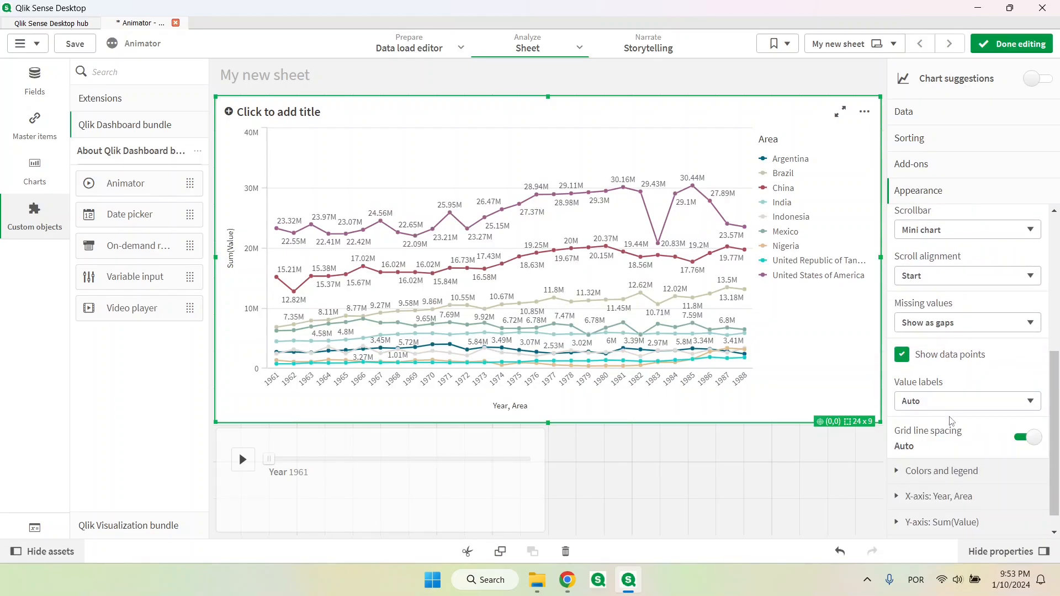
{"action": "scroll", "coordinate": [947, 343], "scroll_direction": "up", "scroll_amount": 5}
{"action": "left_click", "coordinate": [939, 267]}
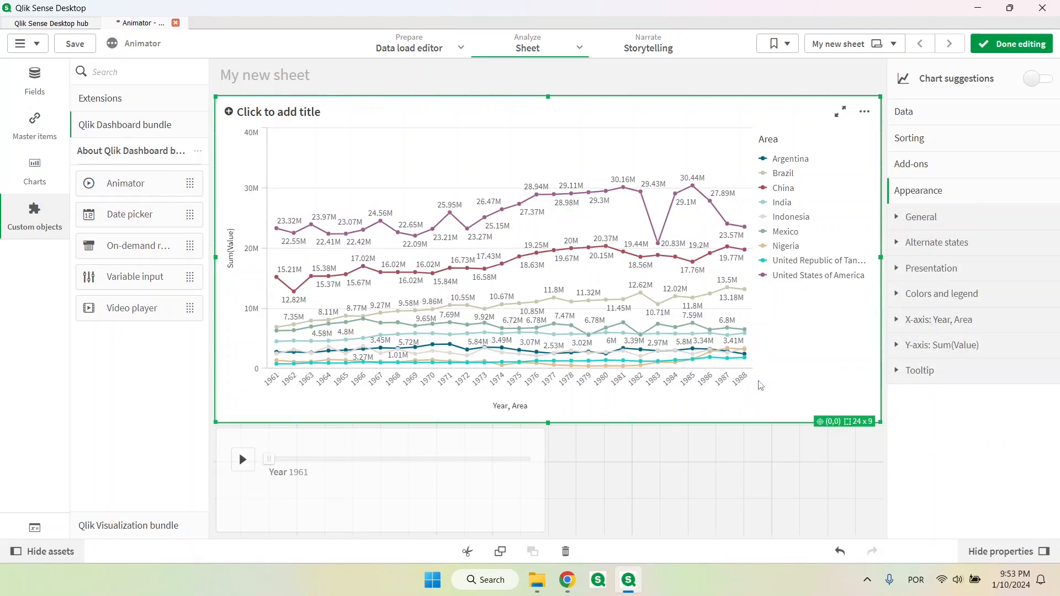
Set the number of axis values on the line chart's X-axis to Max
{"action": "left_click", "coordinate": [901, 326]}
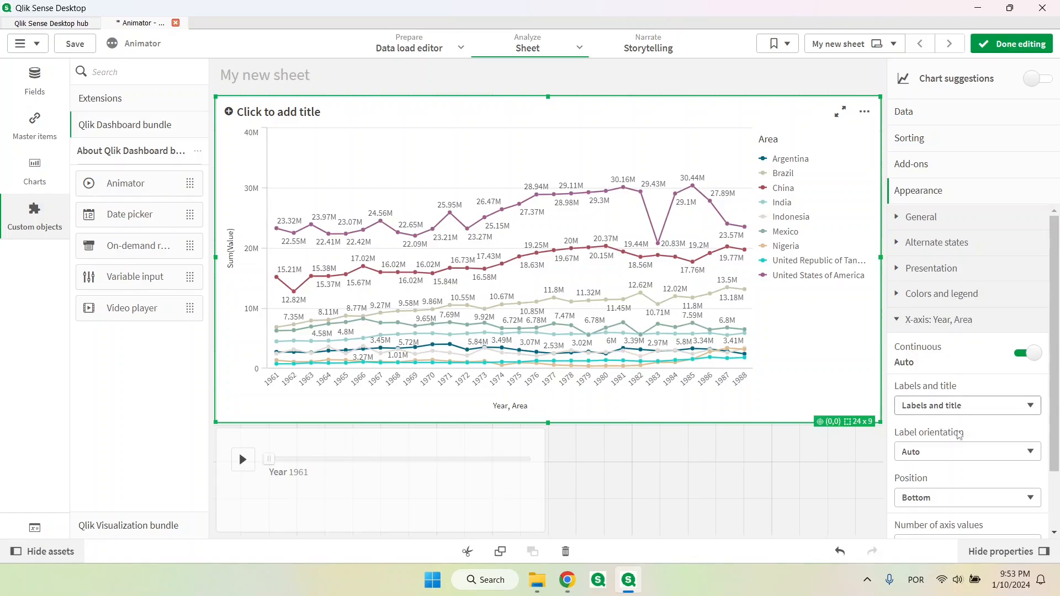
{"action": "scroll", "coordinate": [950, 442], "scroll_direction": "down", "scroll_amount": 2}
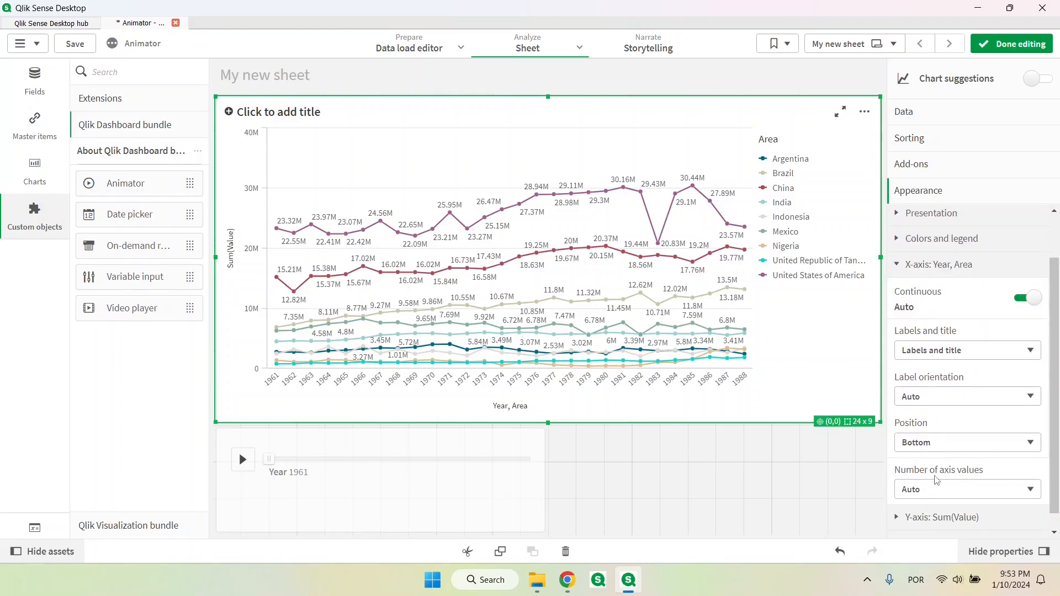
{"action": "left_click", "coordinate": [975, 484]}
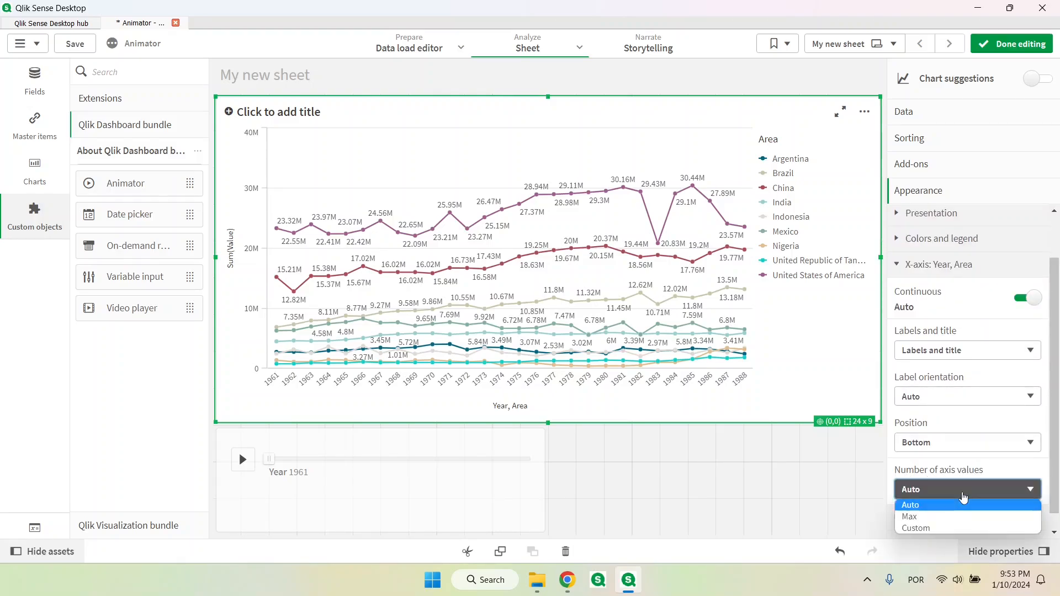
{"action": "left_click", "coordinate": [919, 517]}
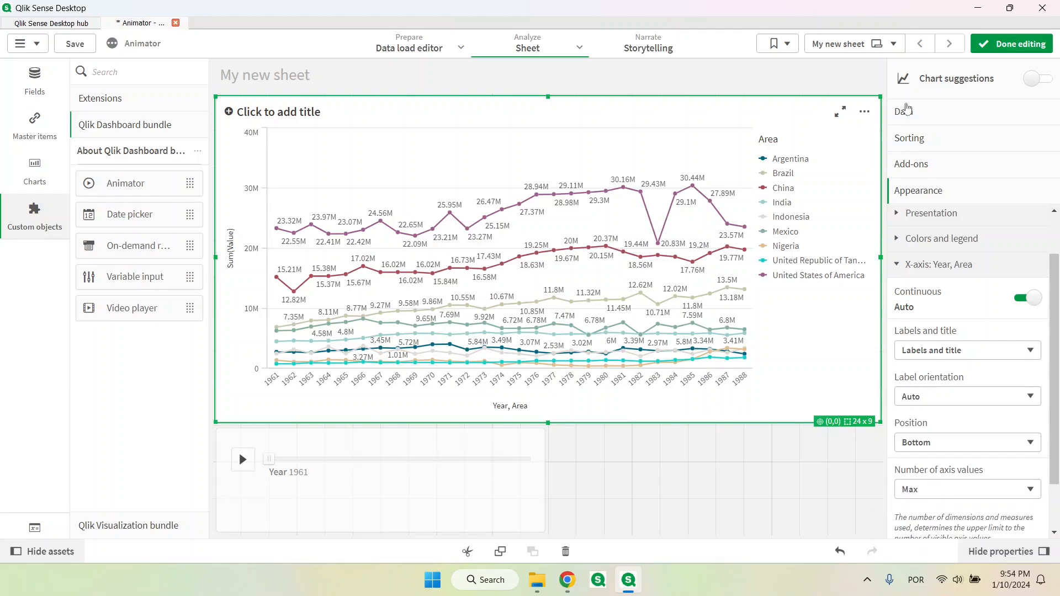
Finish editing the sheet, clear the year selection, and replay the animation from 1961
{"action": "key", "text": "ctrl+e"}
{"action": "left_click", "coordinate": [107, 77]}
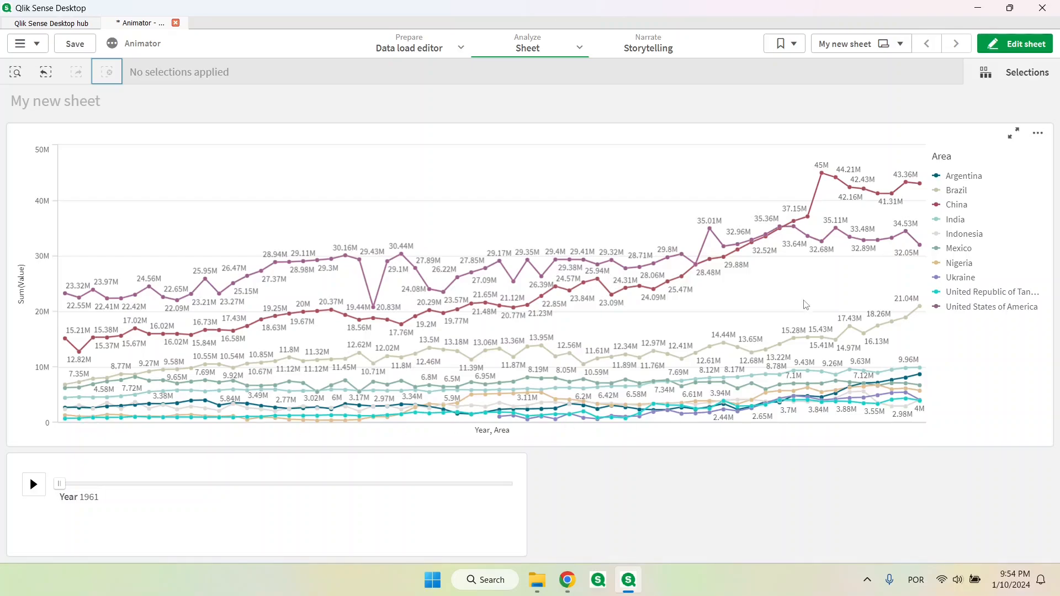
{"action": "left_click", "coordinate": [33, 485]}
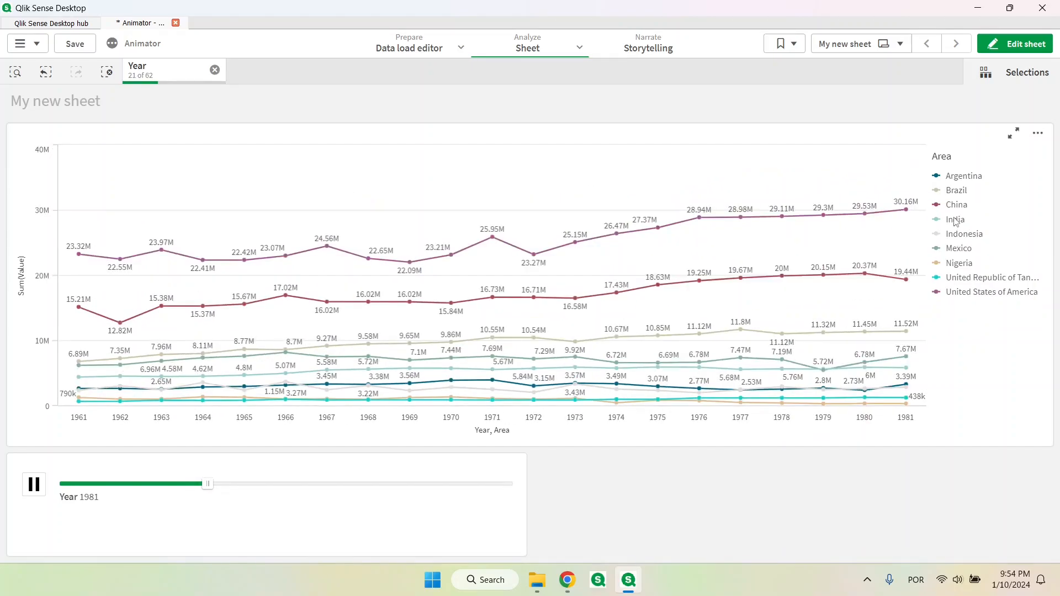
Select China in the line chart's Area legend while the year animation is playing
{"action": "left_click", "coordinate": [956, 206]}
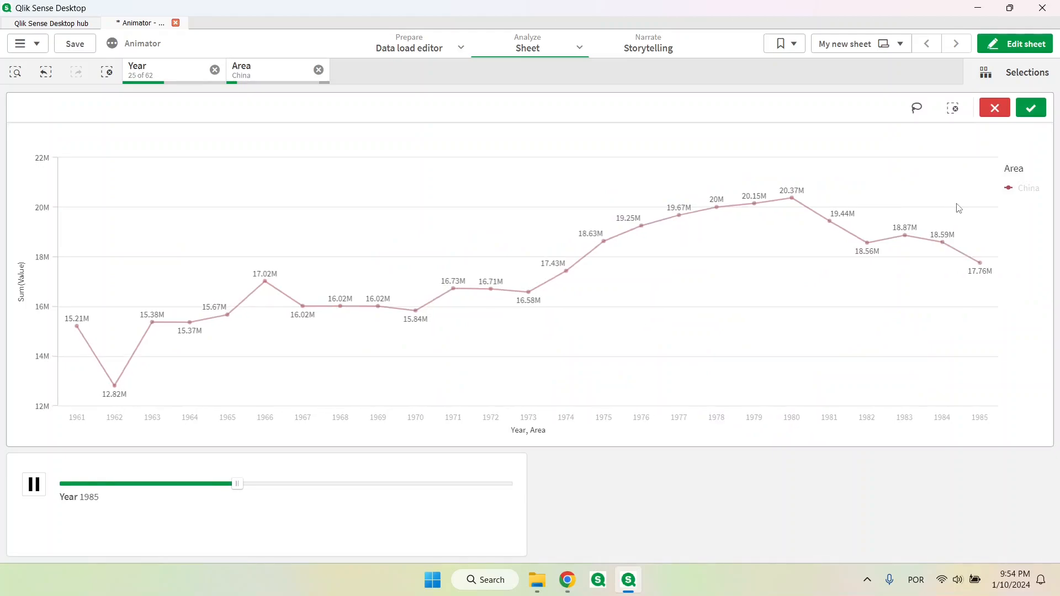